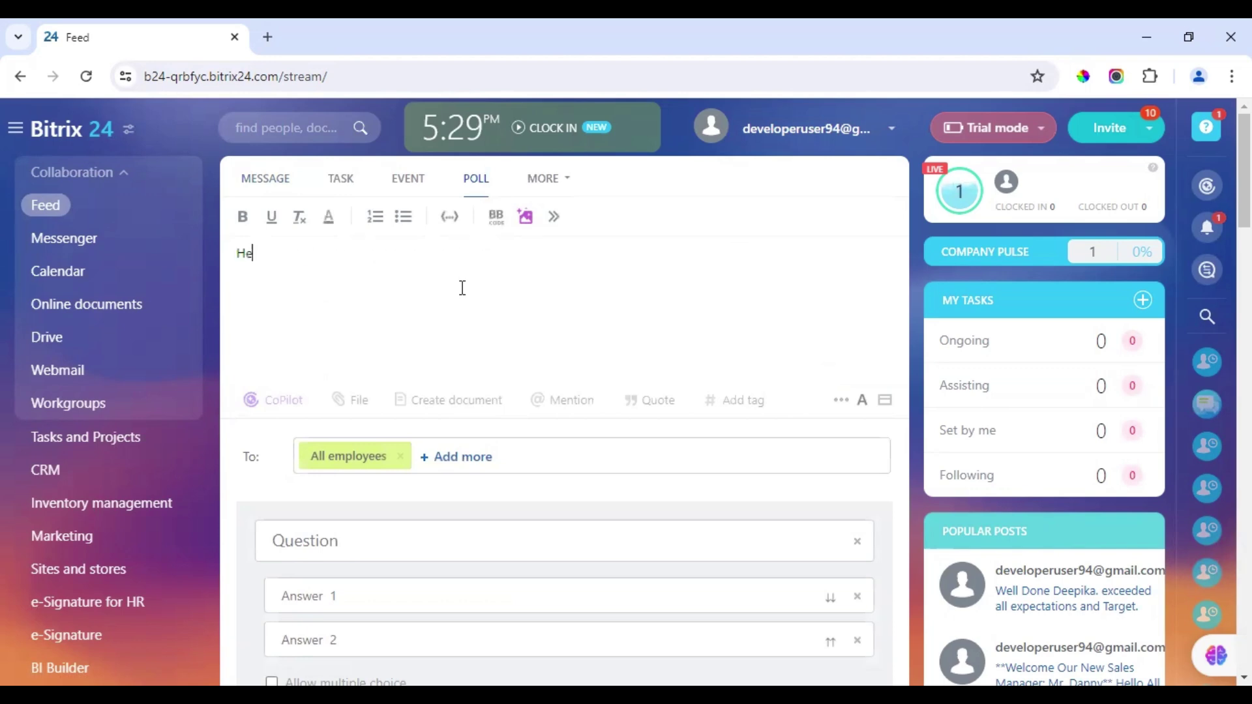
Write the poll message "Hi Team," followed by "We are planning for Team Lunch this Friday." on a new line.
{"action": "key", "text": "BackSpace"}
{"action": "type", "text": "i Team."}
{"action": "key", "text": "Return"}
{"action": "type", "text": "We are planning for Team Lunch this Friday."}
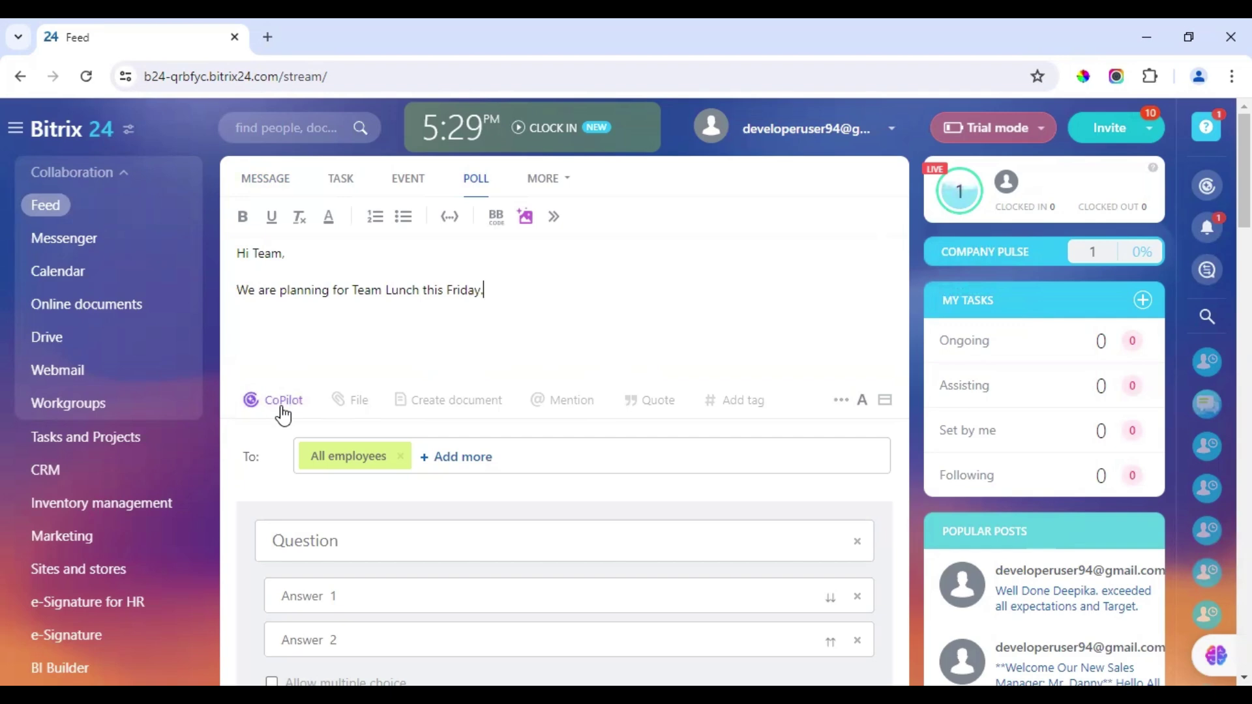
Examine the file attachment sources and the document creation options offered for the poll post.
{"action": "left_click", "coordinate": [364, 400]}
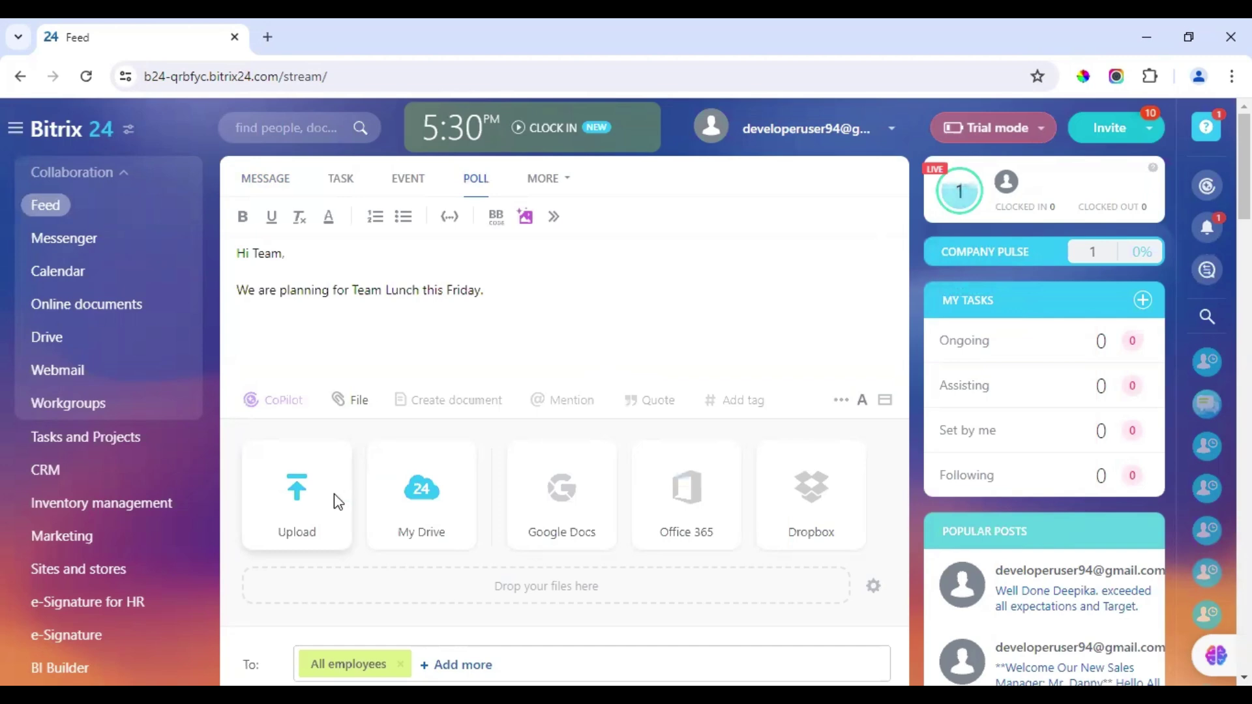
{"action": "left_click", "coordinate": [334, 494]}
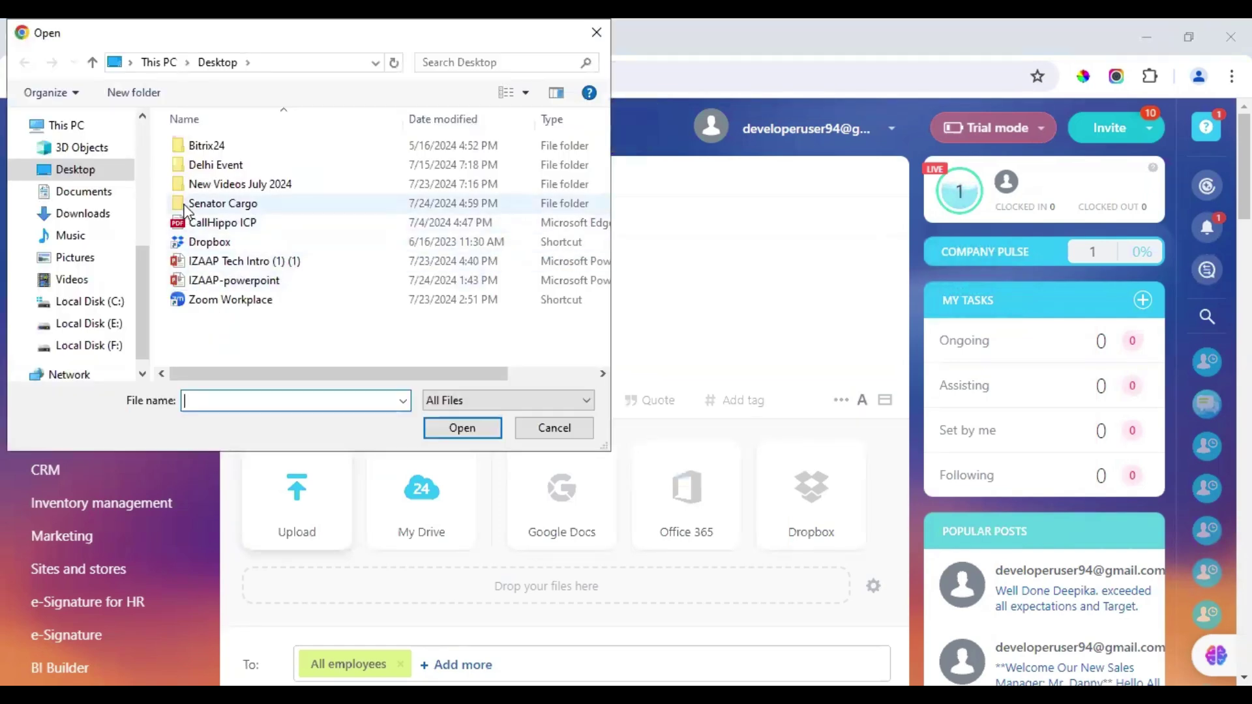
{"action": "left_click", "coordinate": [552, 430]}
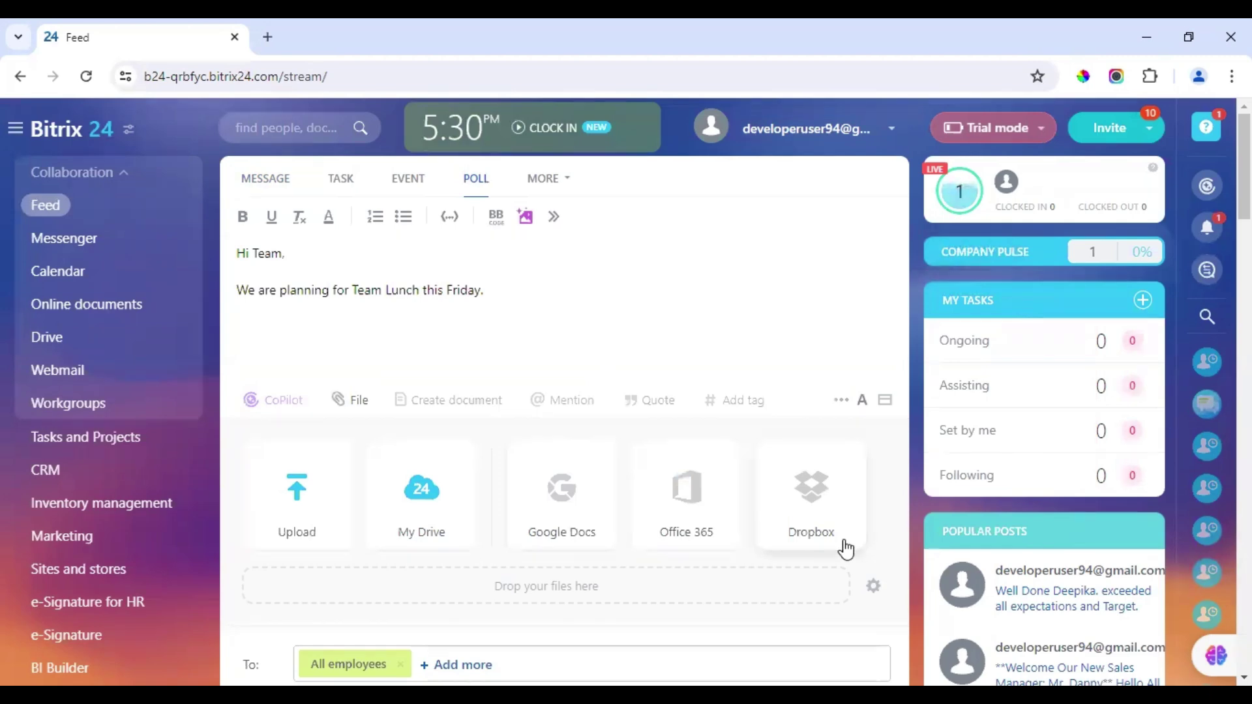
{"action": "left_click", "coordinate": [447, 400]}
{"action": "scroll", "coordinate": [447, 413], "scroll_direction": "down", "scroll_amount": 2}
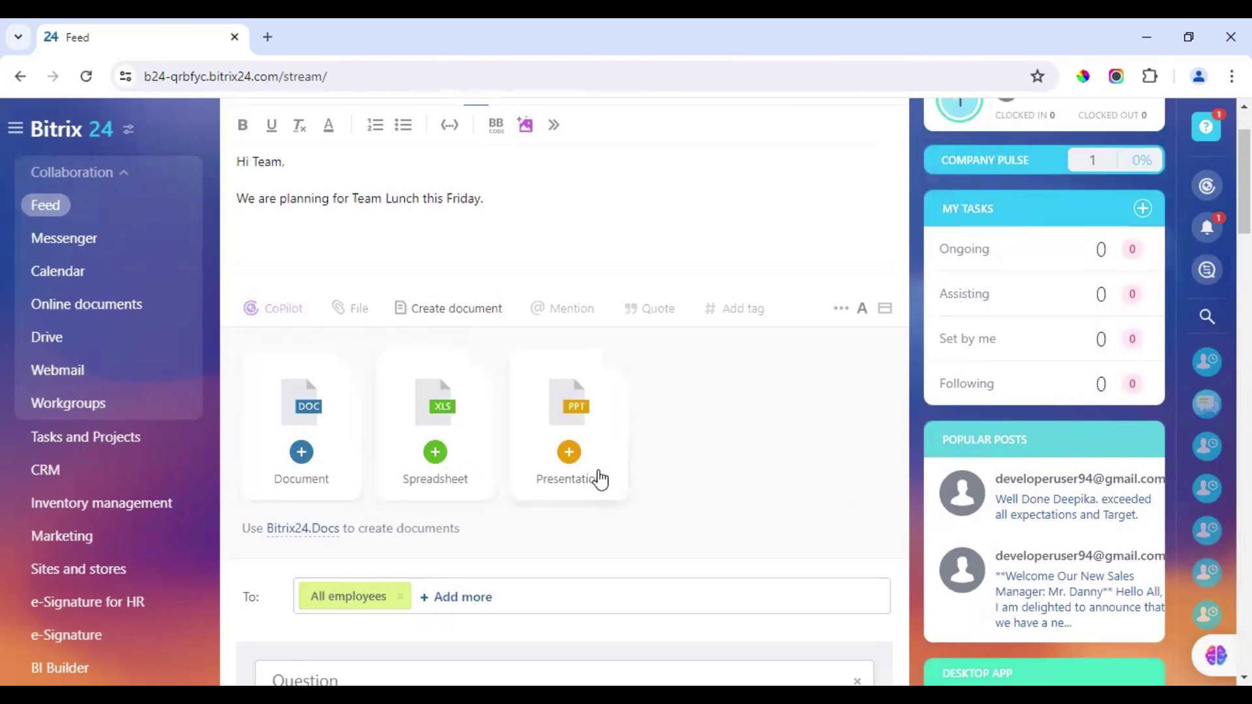
{"action": "scroll", "coordinate": [704, 427], "scroll_direction": "up", "scroll_amount": 2}
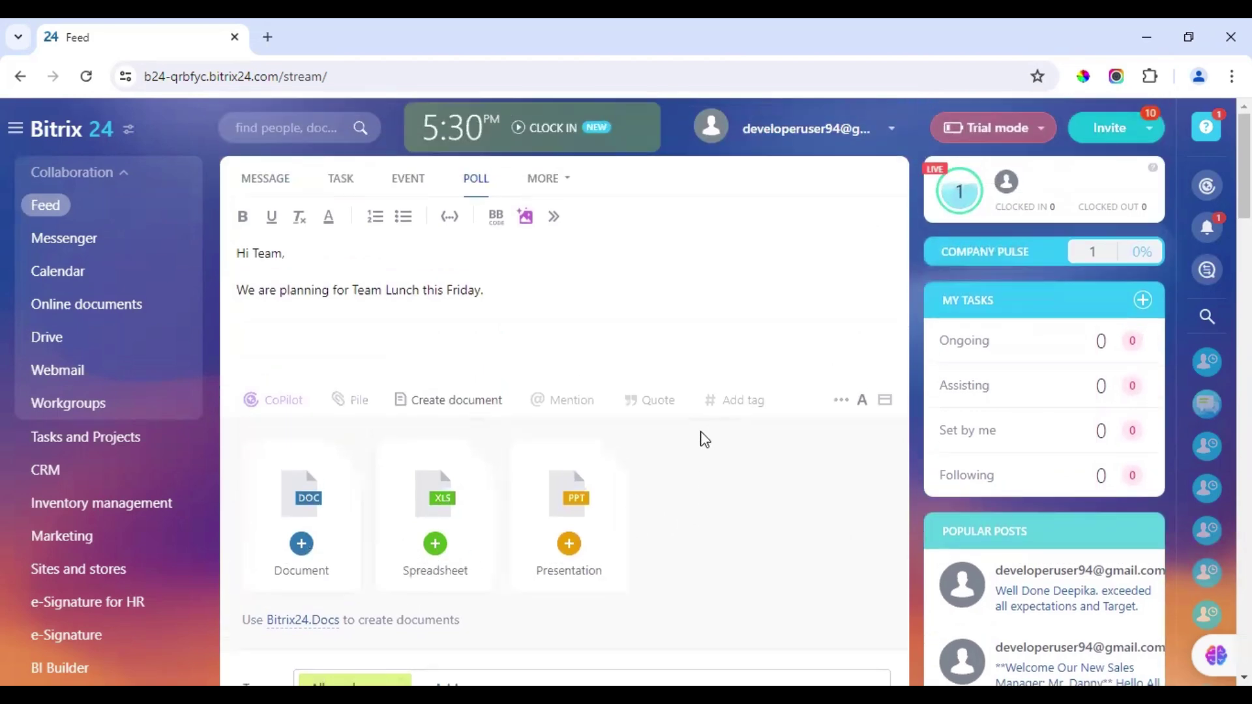
{"action": "left_click", "coordinate": [585, 409]}
{"action": "left_click", "coordinate": [469, 338]}
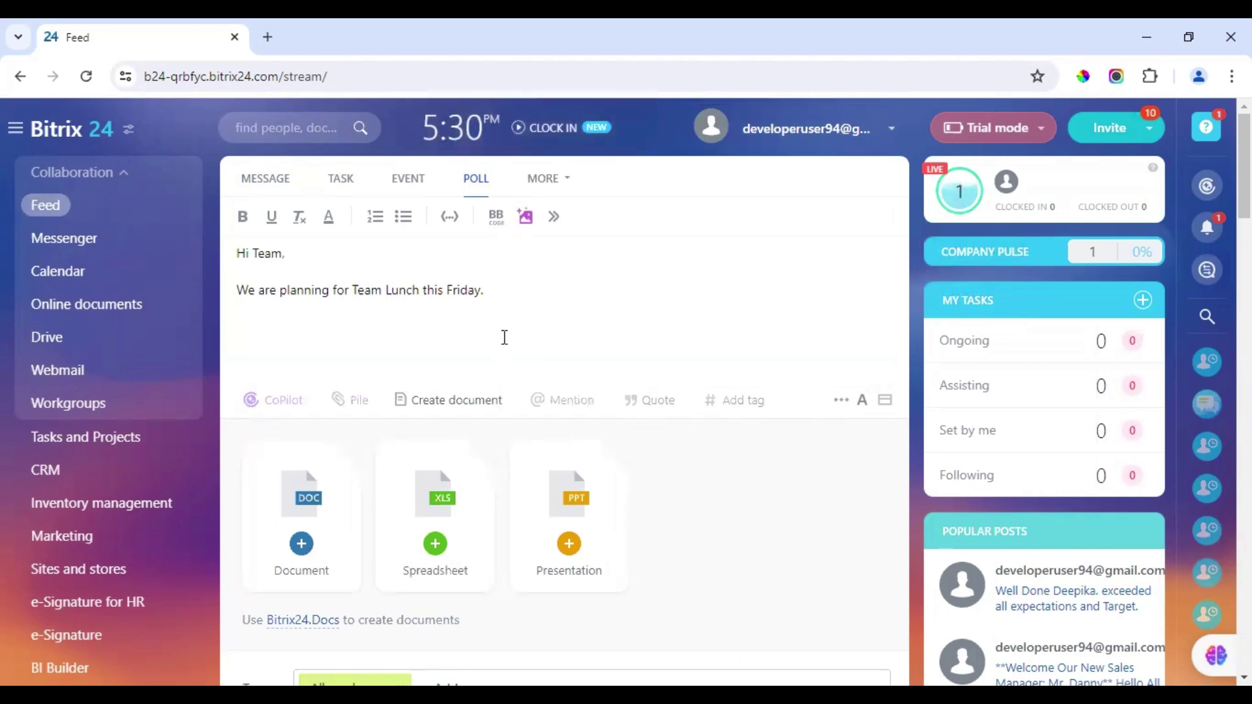
Look through the poll's available recipients and the form for inviting users by email or phone number.
{"action": "scroll", "coordinate": [514, 358], "scroll_direction": "down", "scroll_amount": 3}
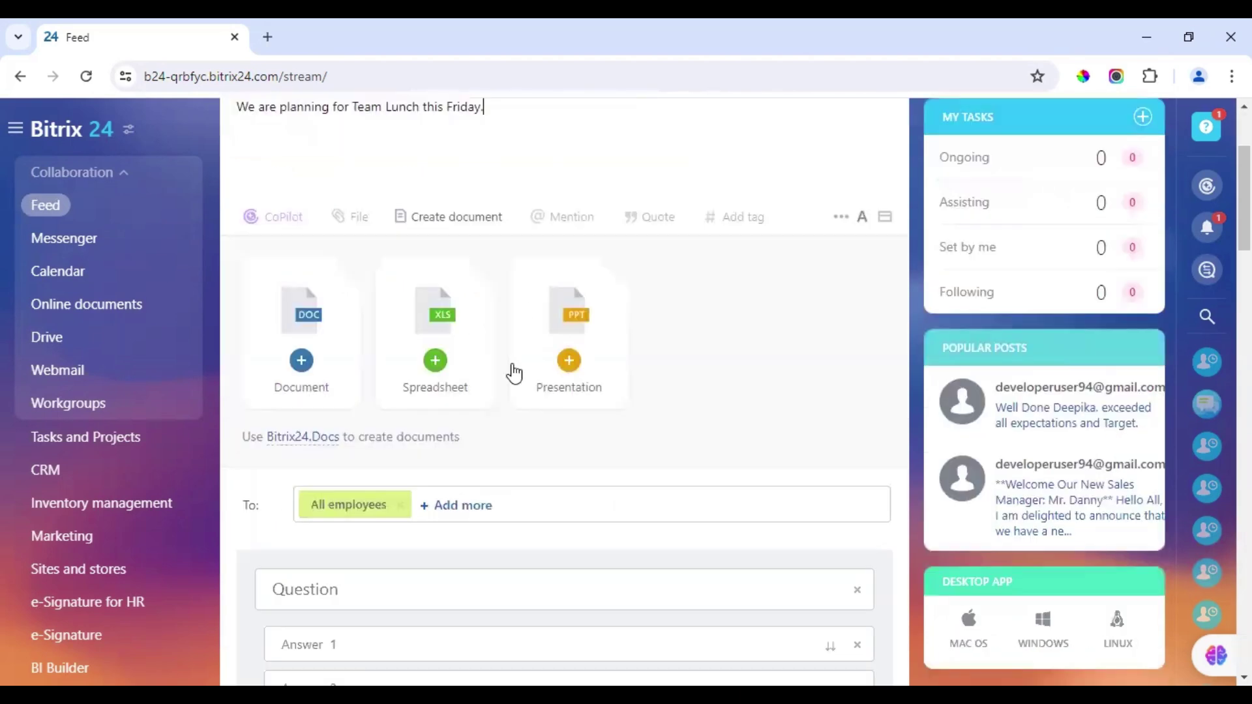
{"action": "scroll", "coordinate": [515, 378], "scroll_direction": "down", "scroll_amount": 2}
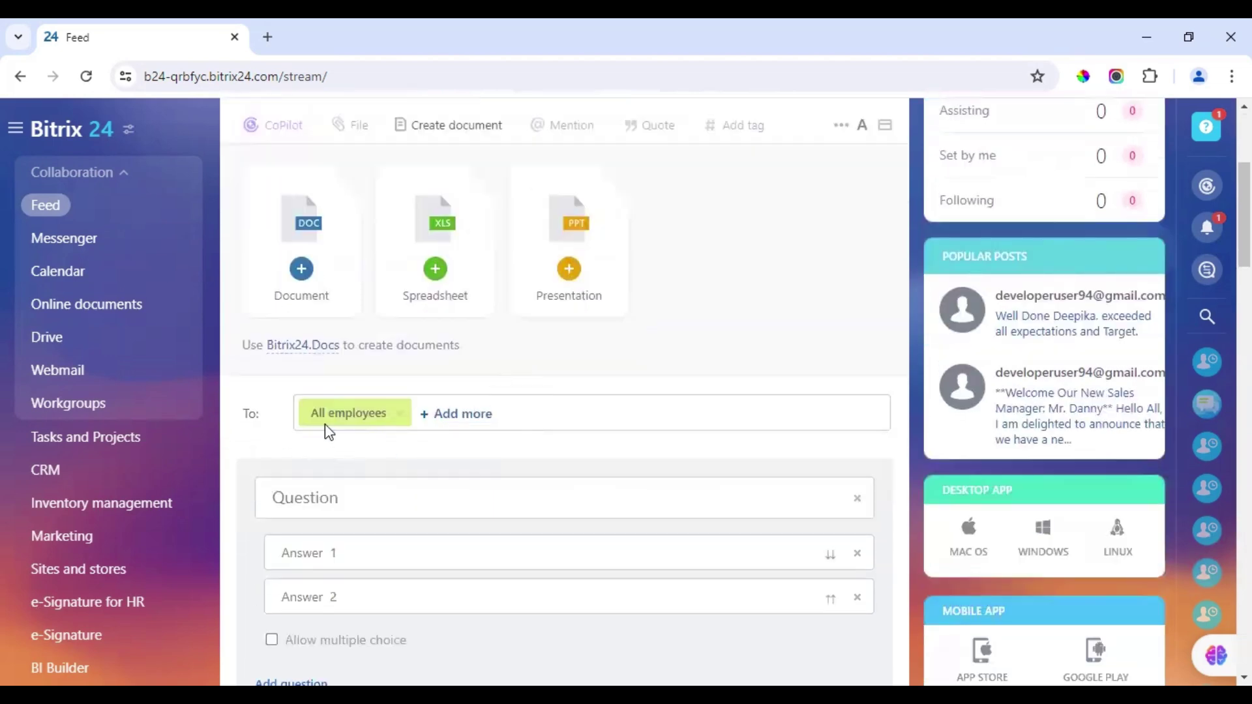
{"action": "left_click", "coordinate": [470, 420]}
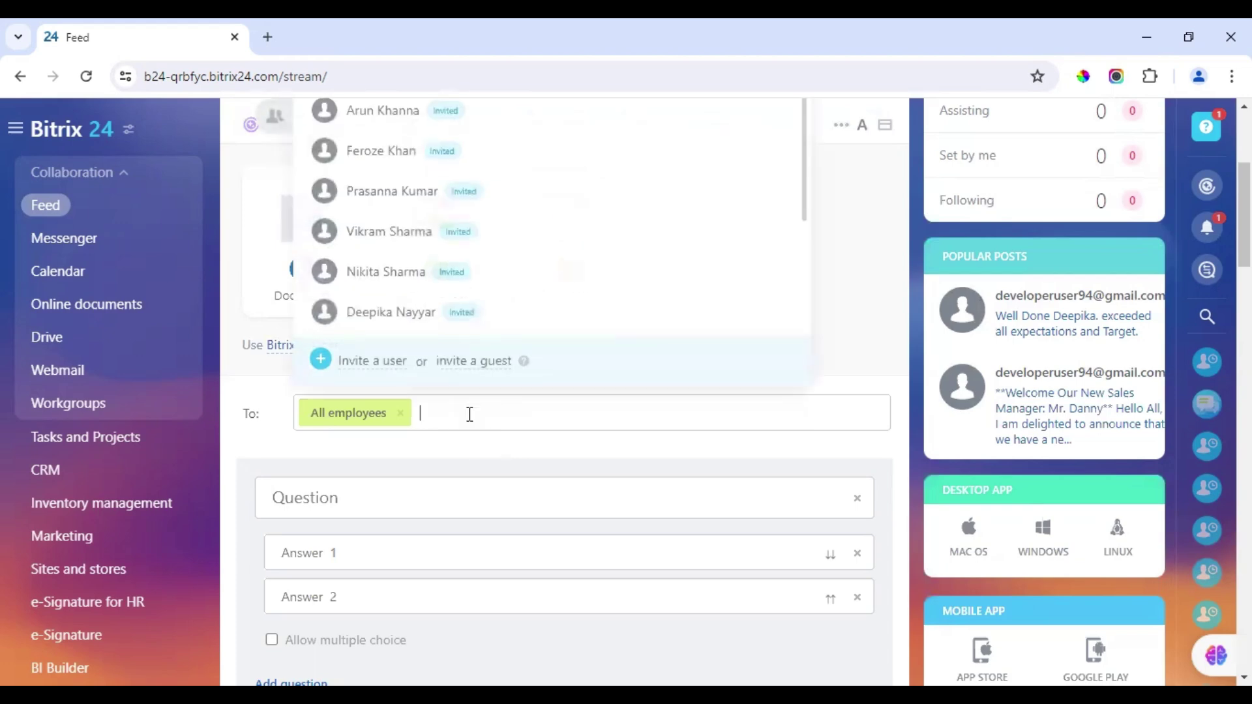
{"action": "left_click", "coordinate": [354, 368]}
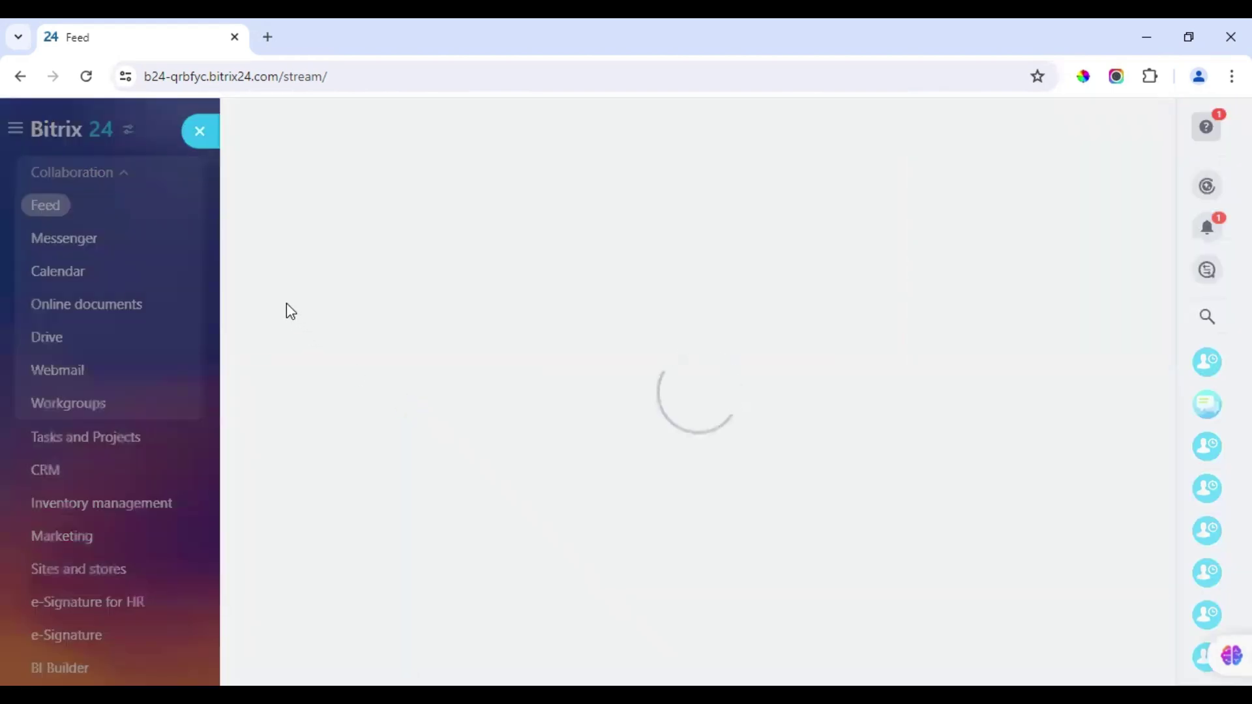
{"action": "left_click", "coordinate": [287, 219]}
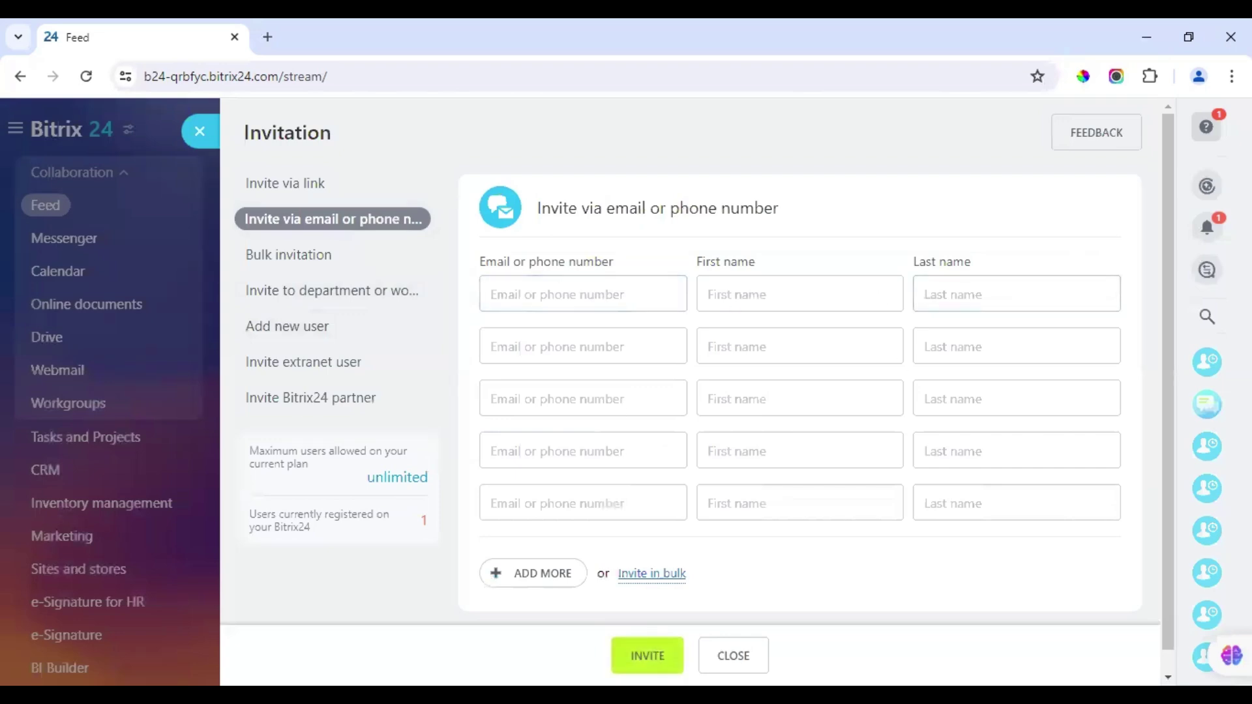
{"action": "left_click", "coordinate": [199, 132]}
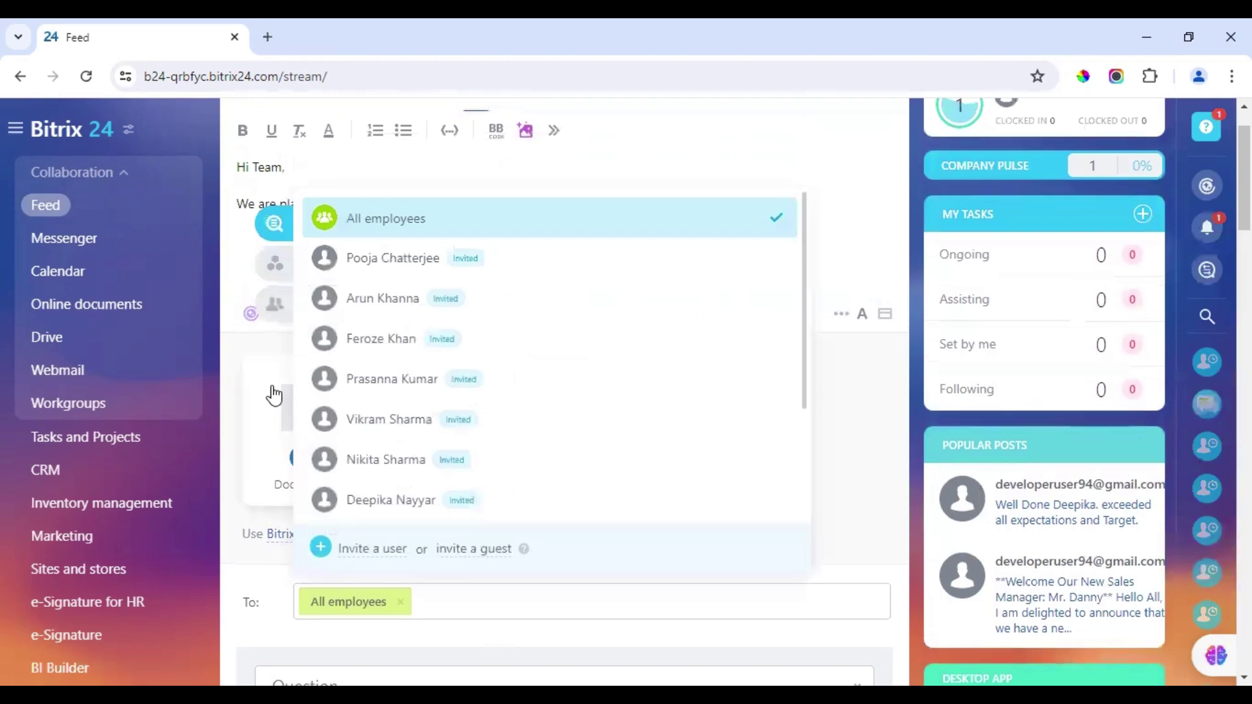
{"action": "scroll", "coordinate": [273, 394], "scroll_direction": "up", "scroll_amount": 2}
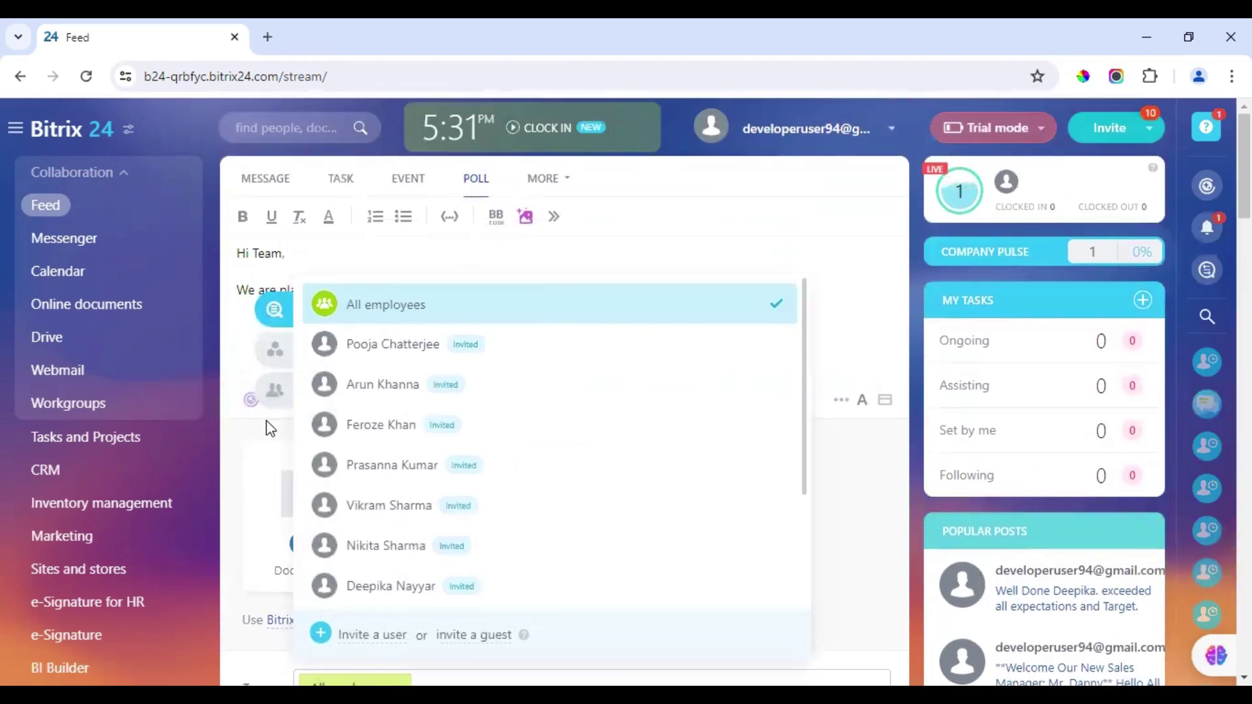
{"action": "left_click", "coordinate": [852, 324]}
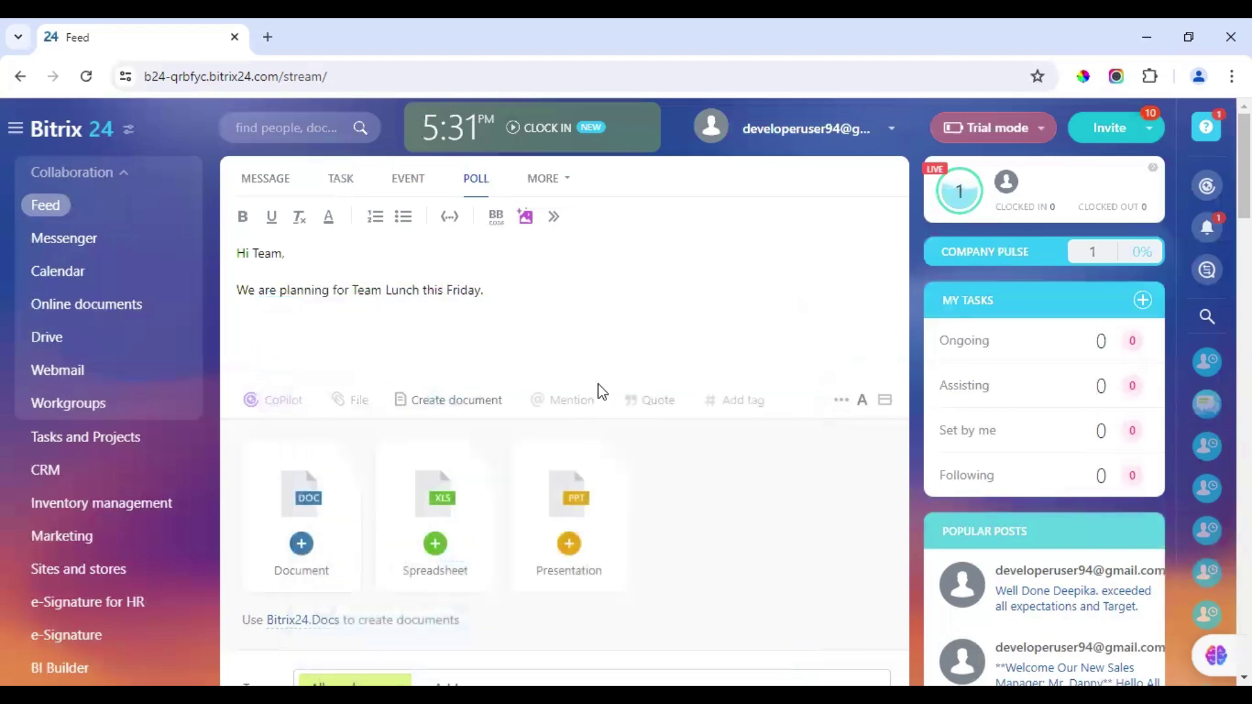
Enter "Which Restaurant" as the first poll question, discarding the autofill suggestion.
{"action": "scroll", "coordinate": [597, 391], "scroll_direction": "down", "scroll_amount": 3}
{"action": "scroll", "coordinate": [517, 467], "scroll_direction": "down", "scroll_amount": 2}
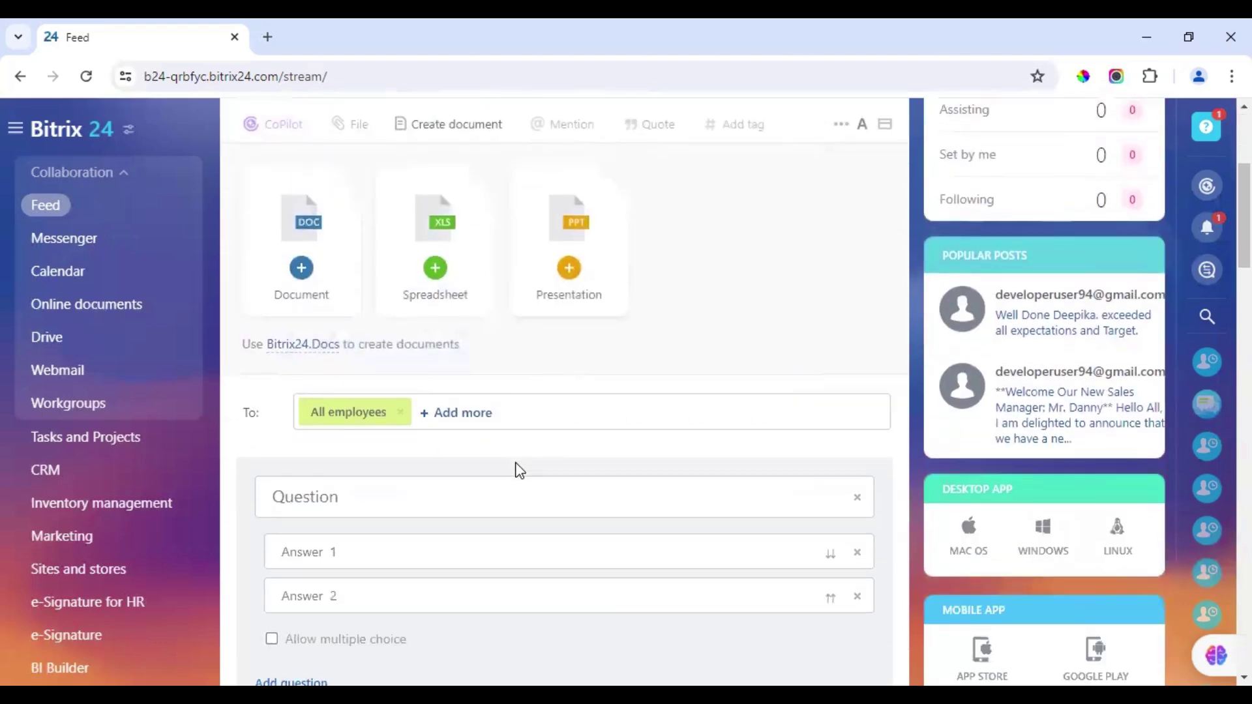
{"action": "scroll", "coordinate": [456, 391], "scroll_direction": "down", "scroll_amount": 3}
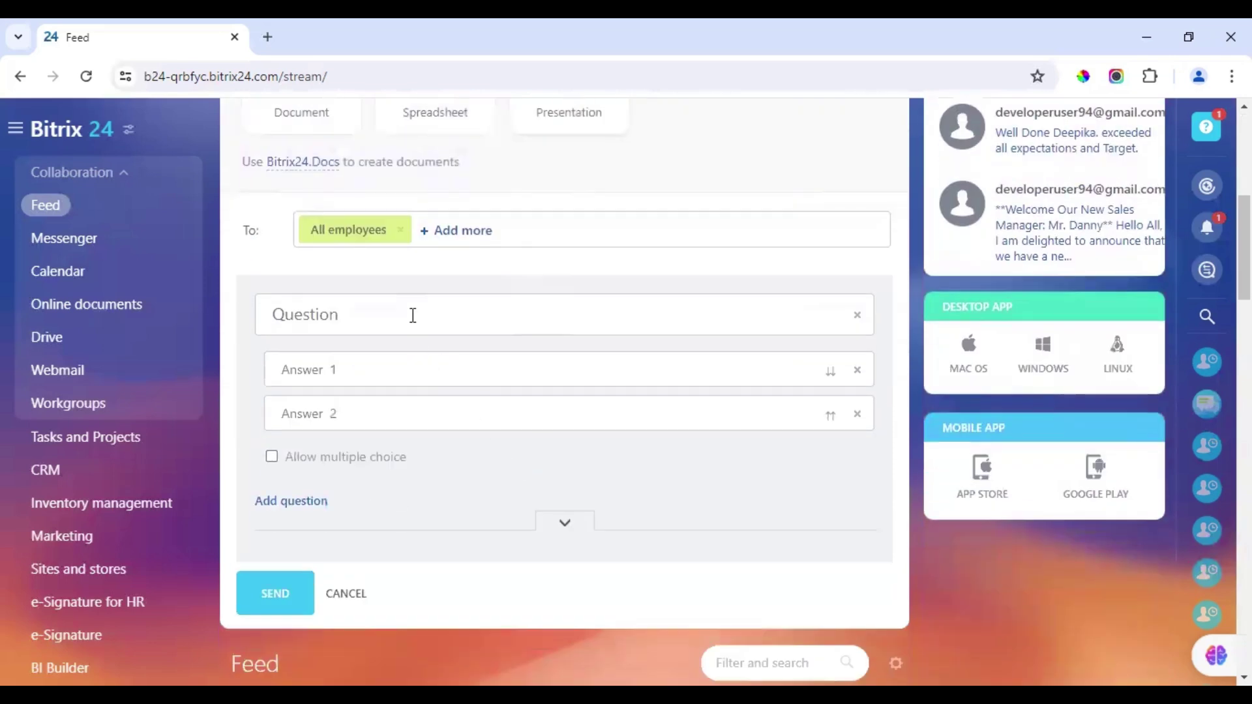
{"action": "left_click", "coordinate": [413, 315]}
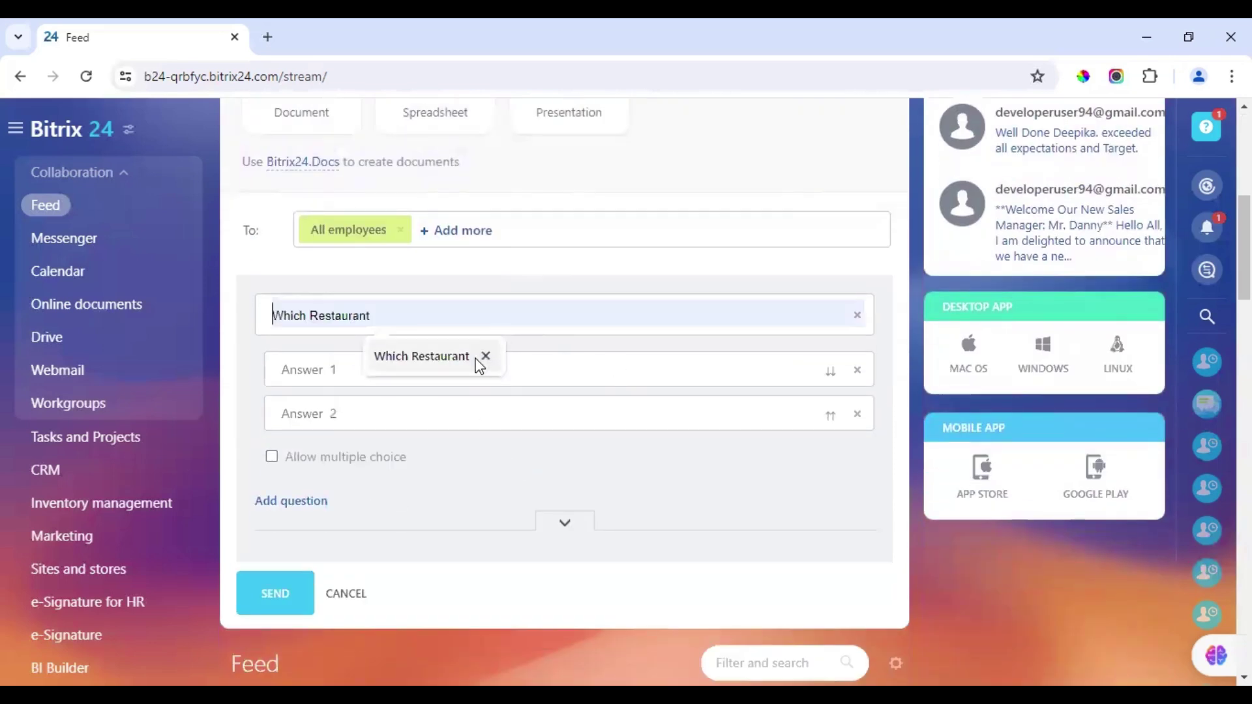
{"action": "left_click", "coordinate": [485, 357]}
{"action": "type", "text": "W"}
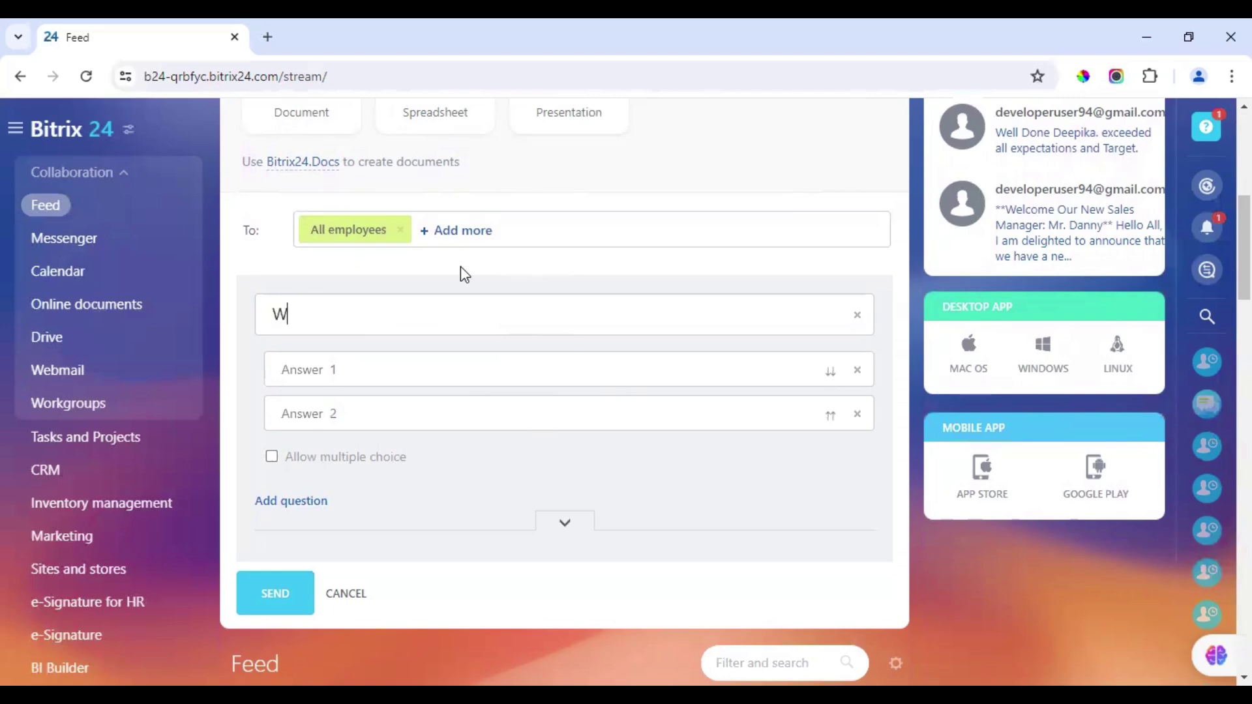
{"action": "type", "text": "hich Restaurant"}
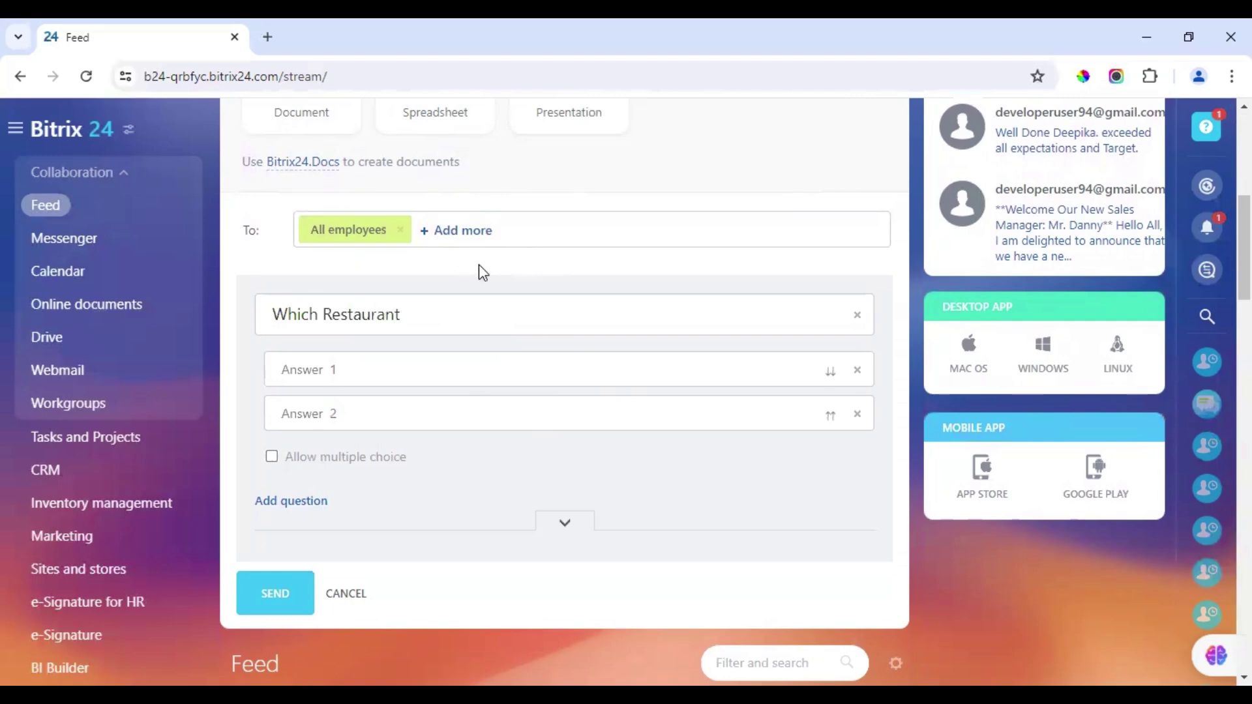
Add Diner's Delight and Bakya as the first two restaurant answers and allow multiple choice for that question.
{"action": "left_click", "coordinate": [404, 370]}
{"action": "type", "text": "Diner's Delight"}
{"action": "left_click", "coordinate": [272, 456]}
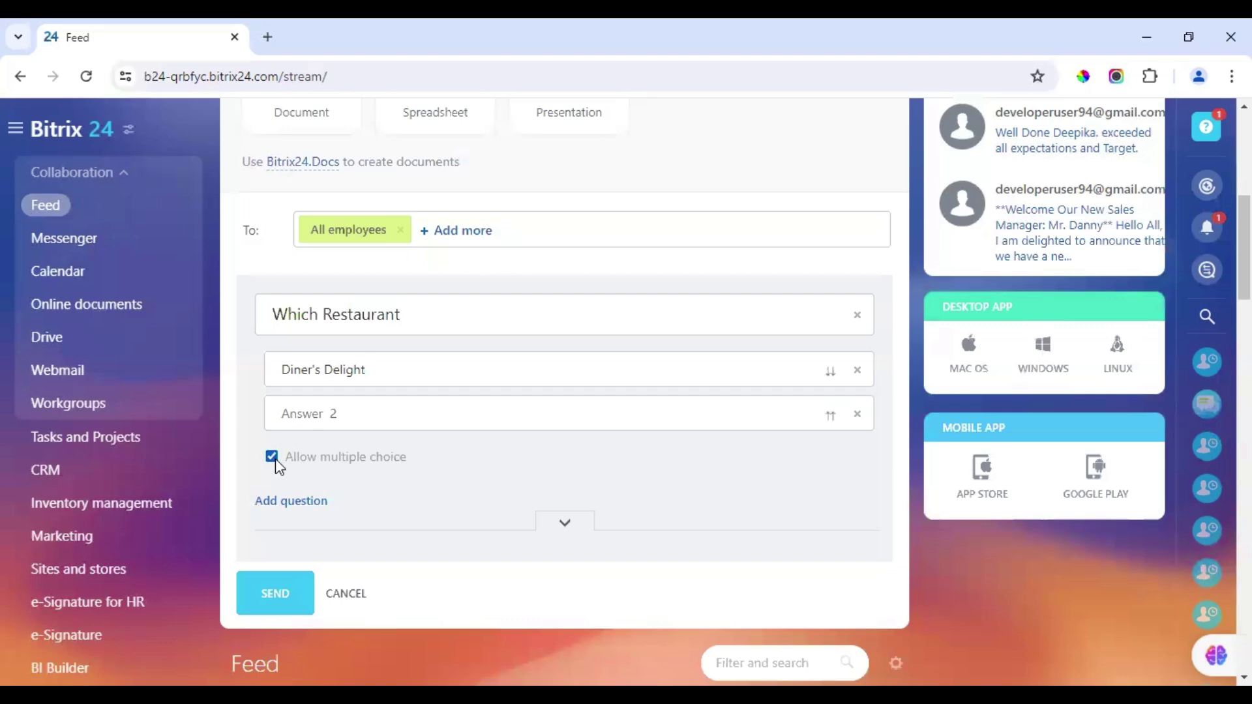
{"action": "left_click", "coordinate": [437, 420]}
{"action": "type", "text": "Bakya"}
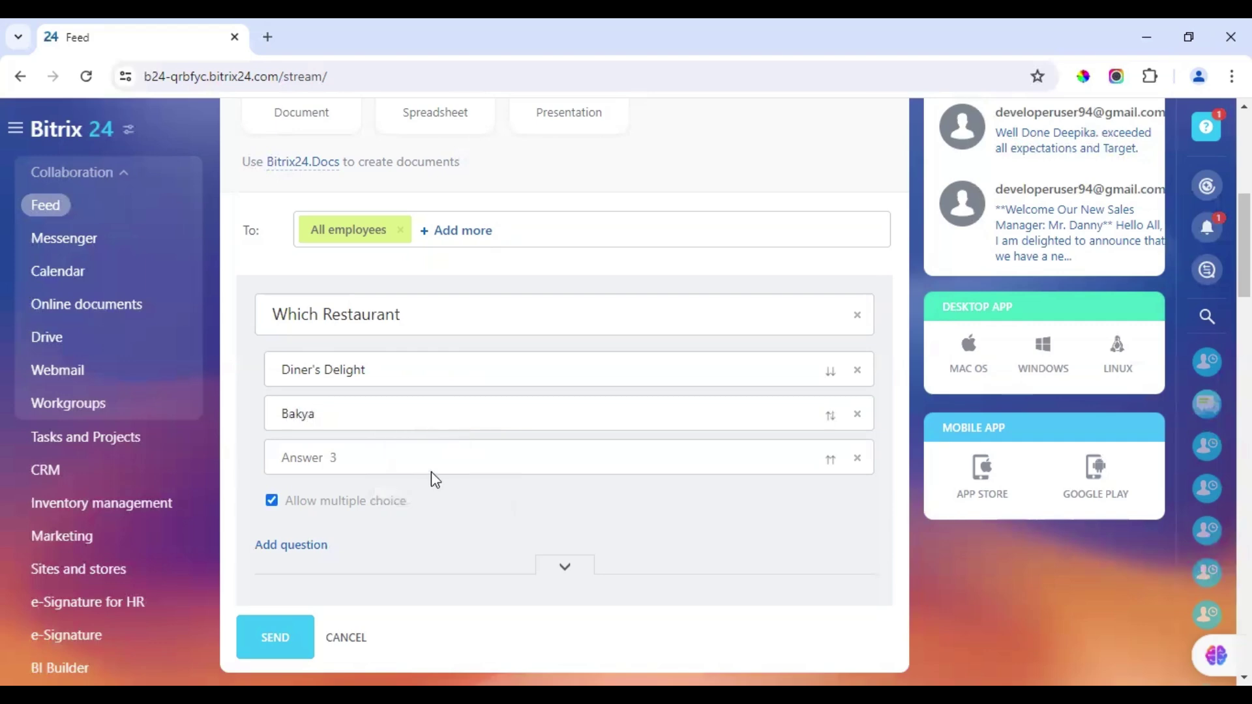
Add Sarvana Bhawan and Punjabi Tadka as the third and fourth answers to the restaurant question.
{"action": "left_click", "coordinate": [416, 460]}
{"action": "type", "text": "Sarvana Bh"}
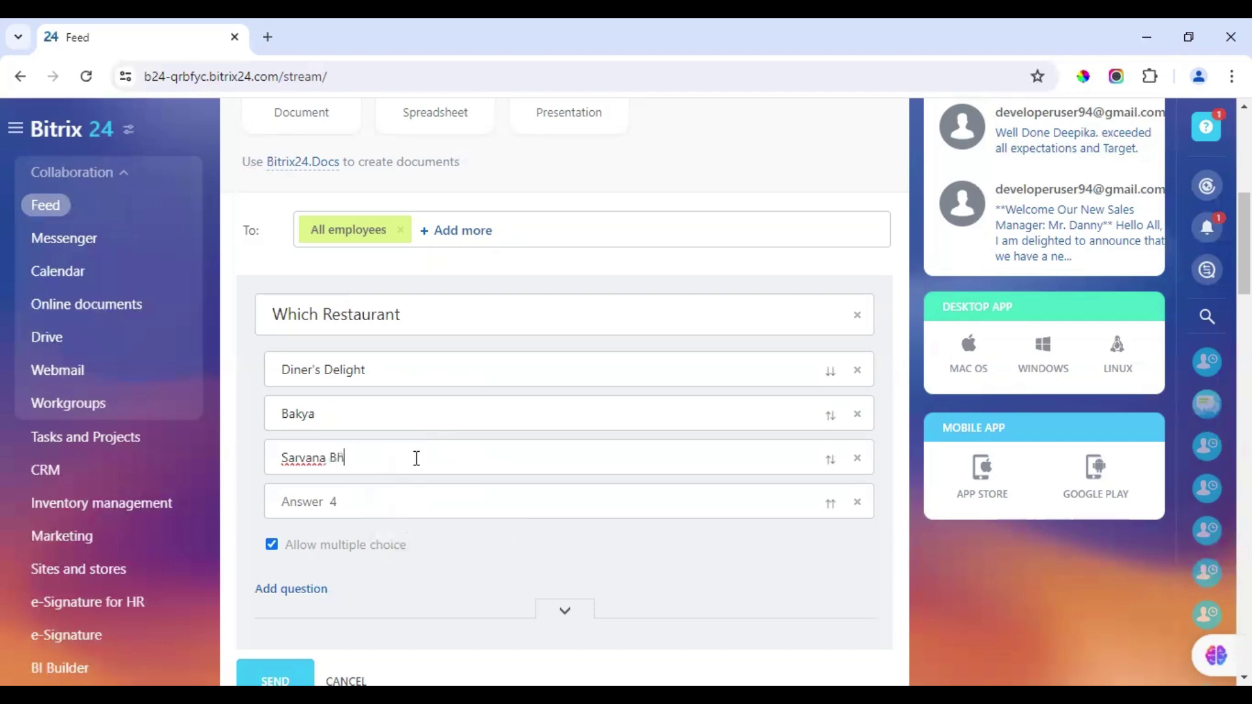
{"action": "type", "text": "AWA"}
{"action": "key", "text": "BackSpace"}
{"action": "key", "text": "BackSpace"}
{"action": "key", "text": "BackSpace"}
{"action": "type", "text": "w"}
{"action": "type", "text": "awan"}
{"action": "left_click", "coordinate": [369, 513]}
{"action": "left_click", "coordinate": [358, 495]}
{"action": "type", "text": "PO"}
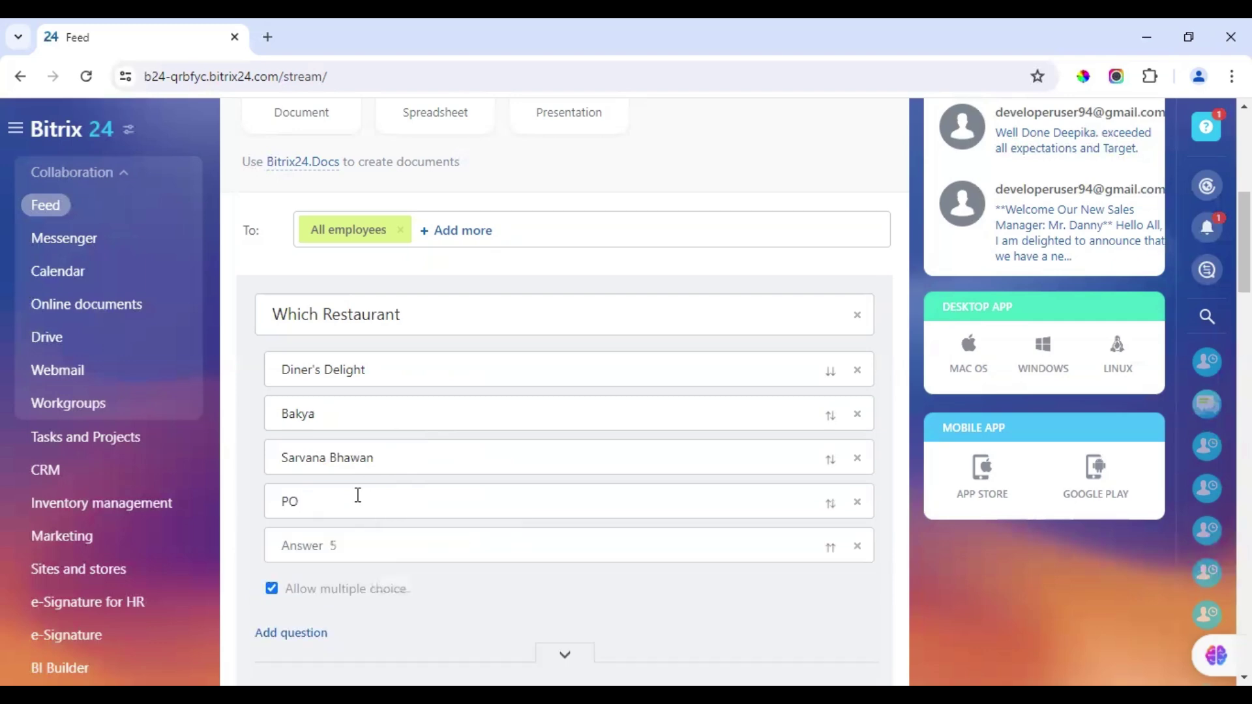
{"action": "type", "text": "unjabi Tadka"}
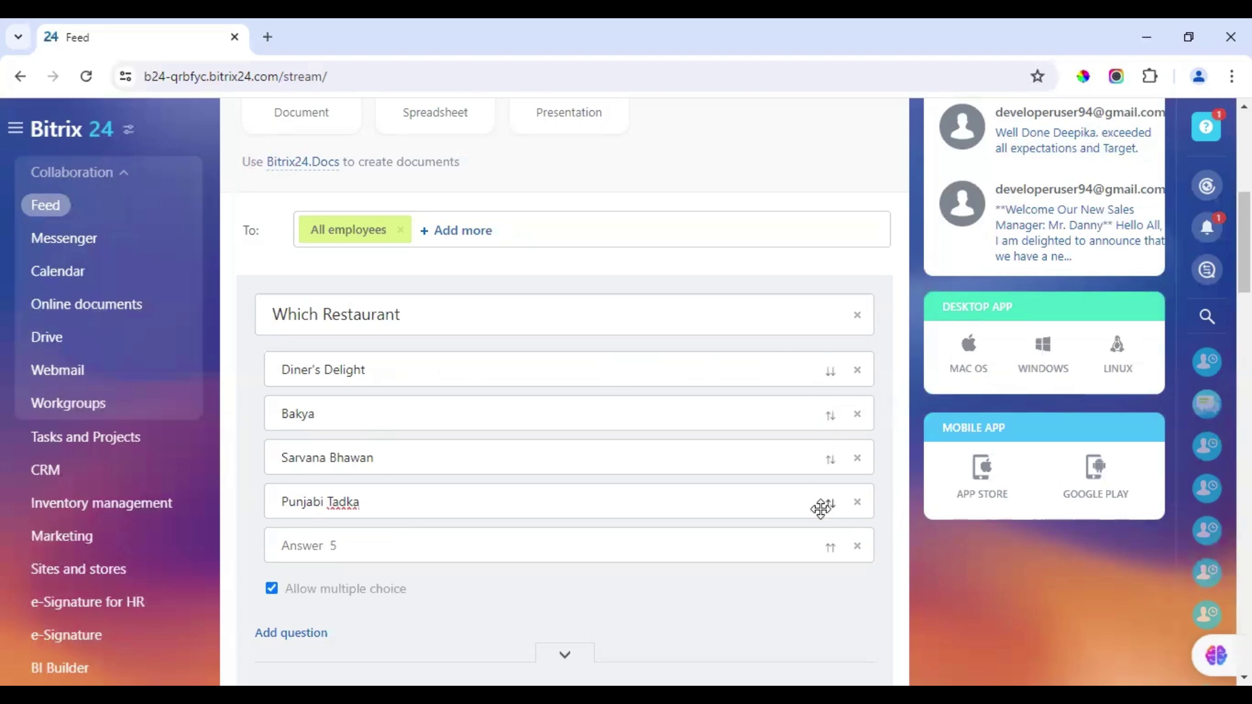
Add a second question to the poll reading "Which Location".
{"action": "scroll", "coordinate": [494, 590], "scroll_direction": "down", "scroll_amount": 1}
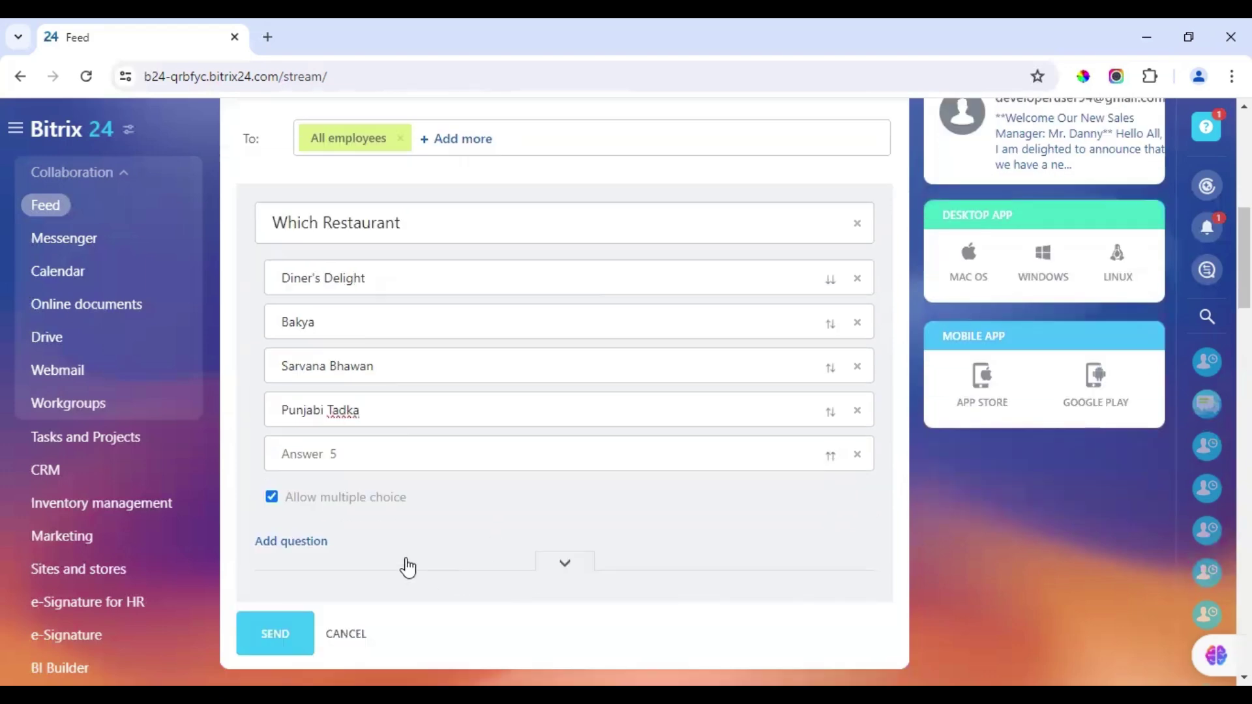
{"action": "scroll", "coordinate": [399, 561], "scroll_direction": "down", "scroll_amount": 1}
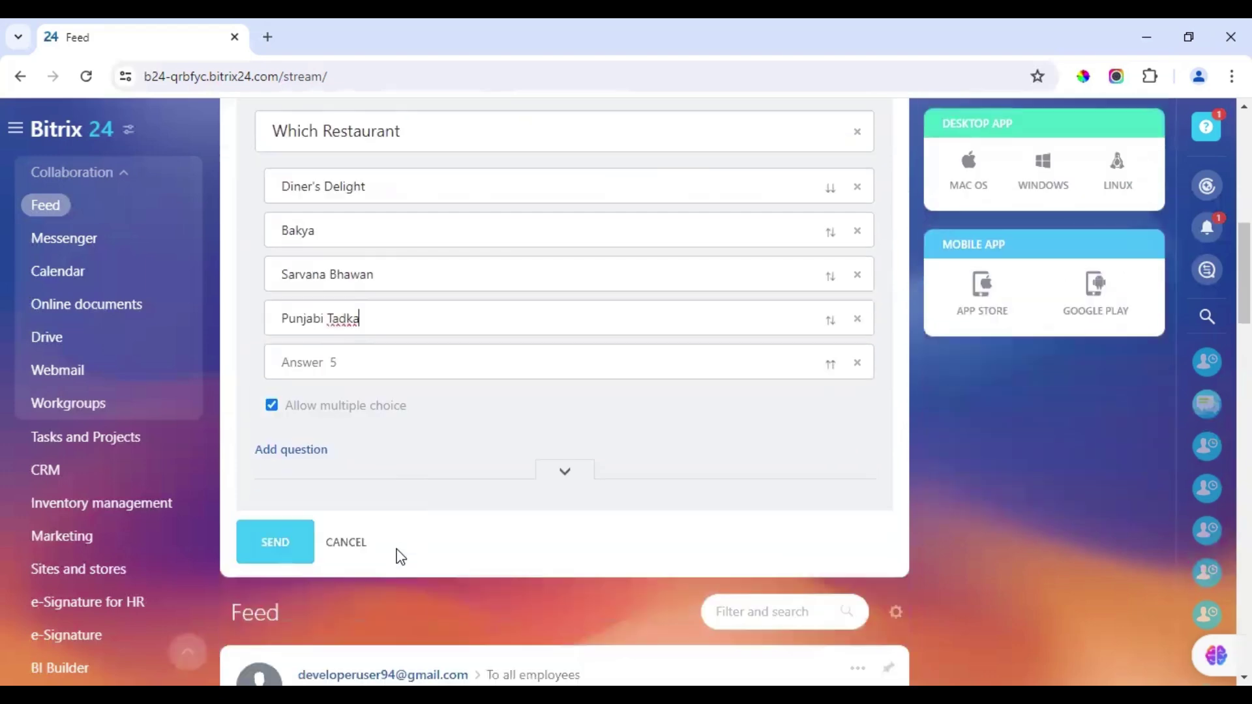
{"action": "left_click", "coordinate": [305, 456]}
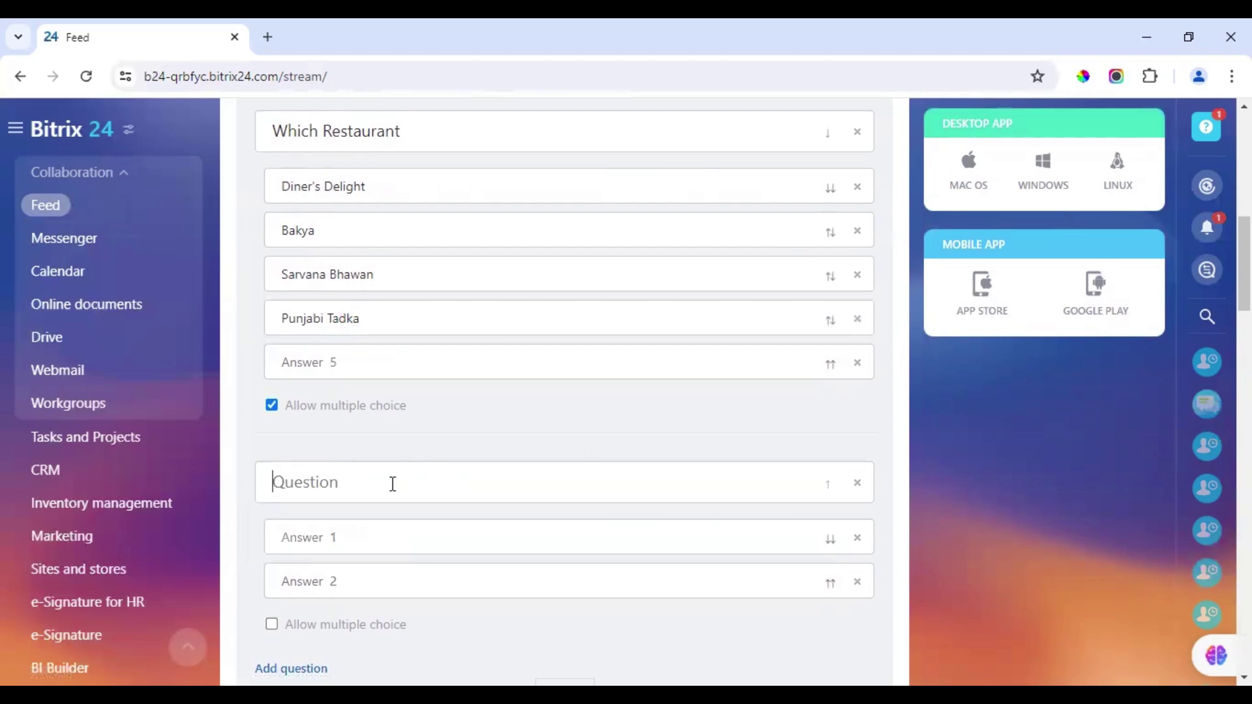
{"action": "type", "text": "WOW"}
{"action": "key", "text": "BackSpace"}
{"action": "key", "text": "BackSpace"}
{"action": "type", "text": "hih"}
{"action": "key", "text": "BackSpace"}
{"action": "key", "text": "BackSpace"}
{"action": "type", "text": "ch Location"}
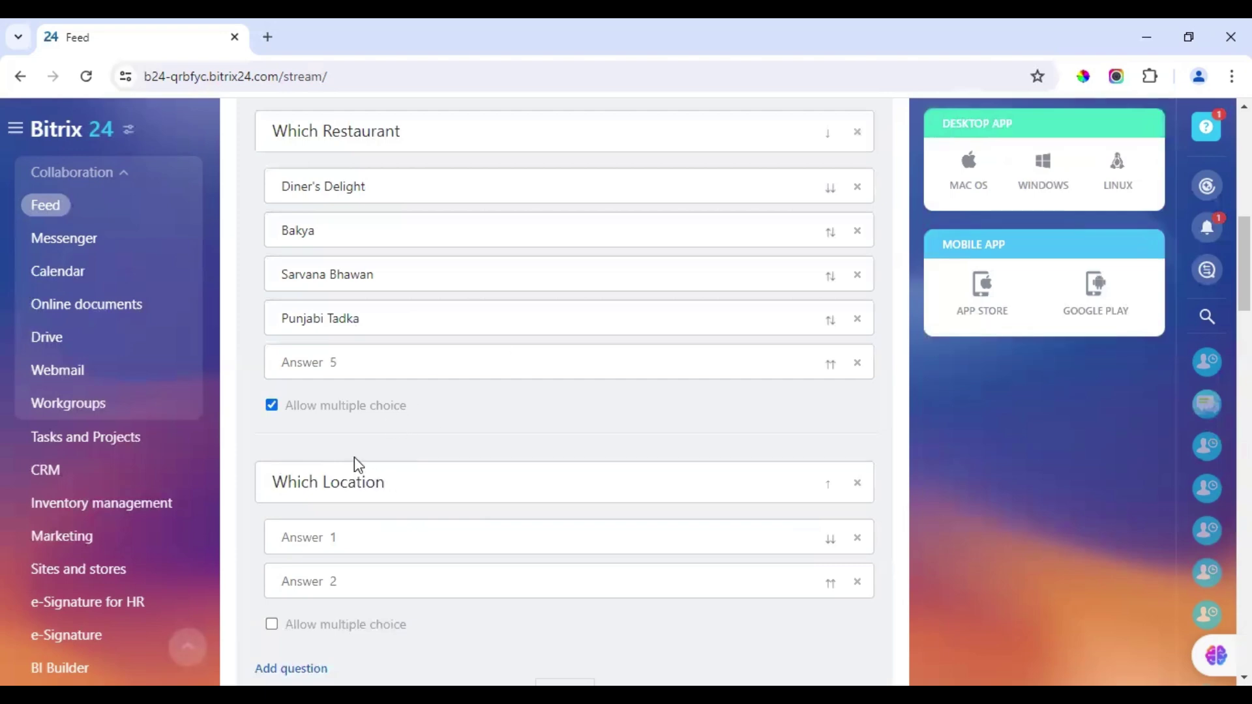
Add Adyar, T nagar and Mount road as the answers to the location question.
{"action": "left_click", "coordinate": [345, 543]}
{"action": "type", "text": "Adyar"}
{"action": "left_click", "coordinate": [397, 575]}
{"action": "type", "text": "T nagar"}
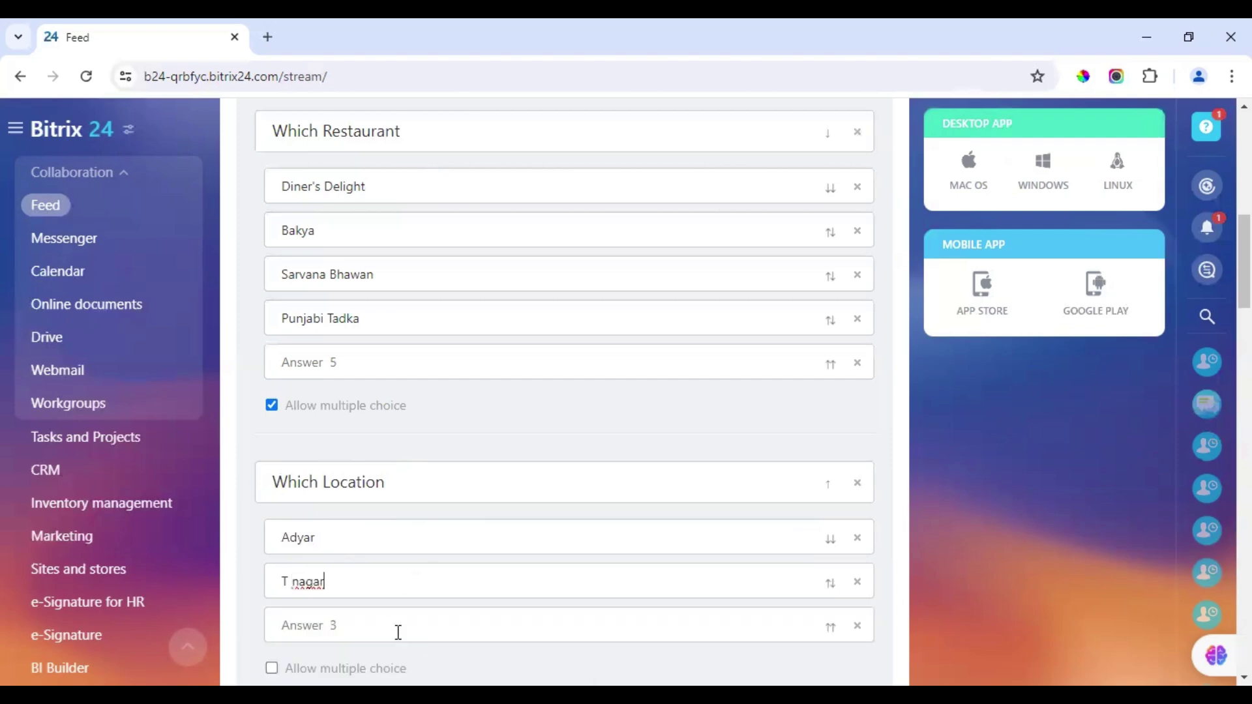
{"action": "left_click", "coordinate": [397, 631]}
{"action": "type", "text": "Mo"}
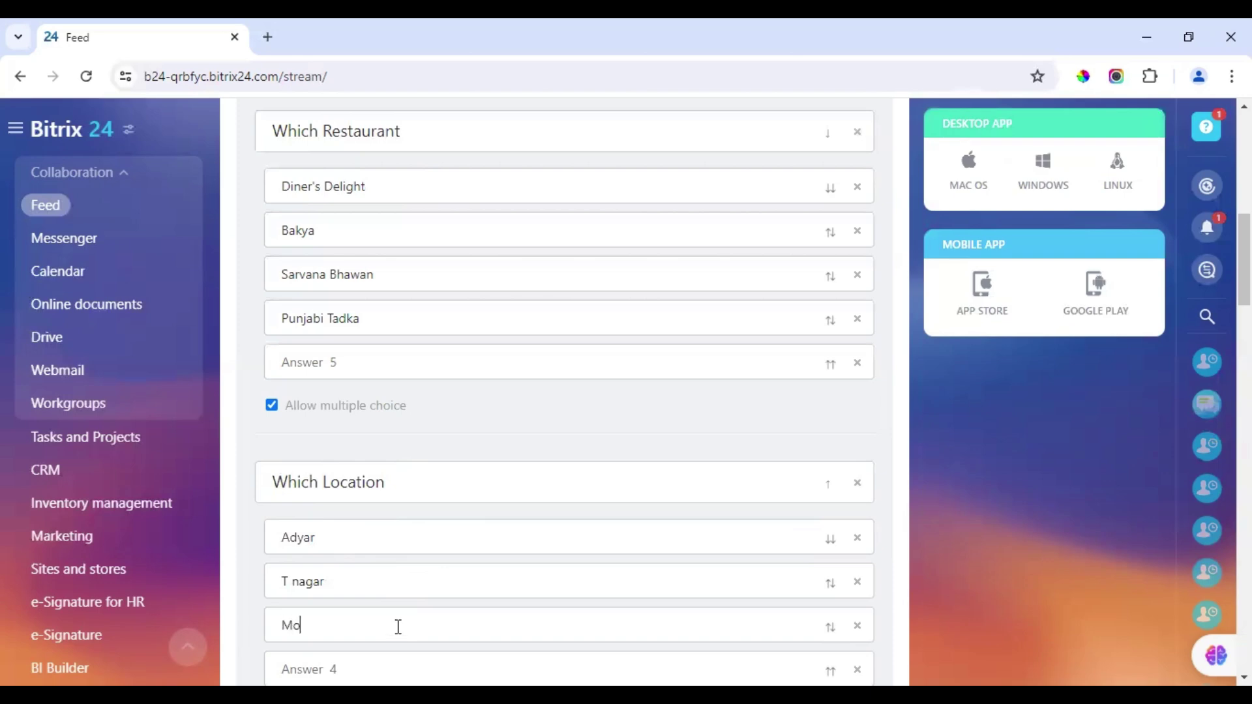
{"action": "type", "text": "unt road"}
Expand the poll's anonymity and vote-change settings, and send the poll to all employees.
{"action": "scroll", "coordinate": [570, 481], "scroll_direction": "down", "scroll_amount": 5}
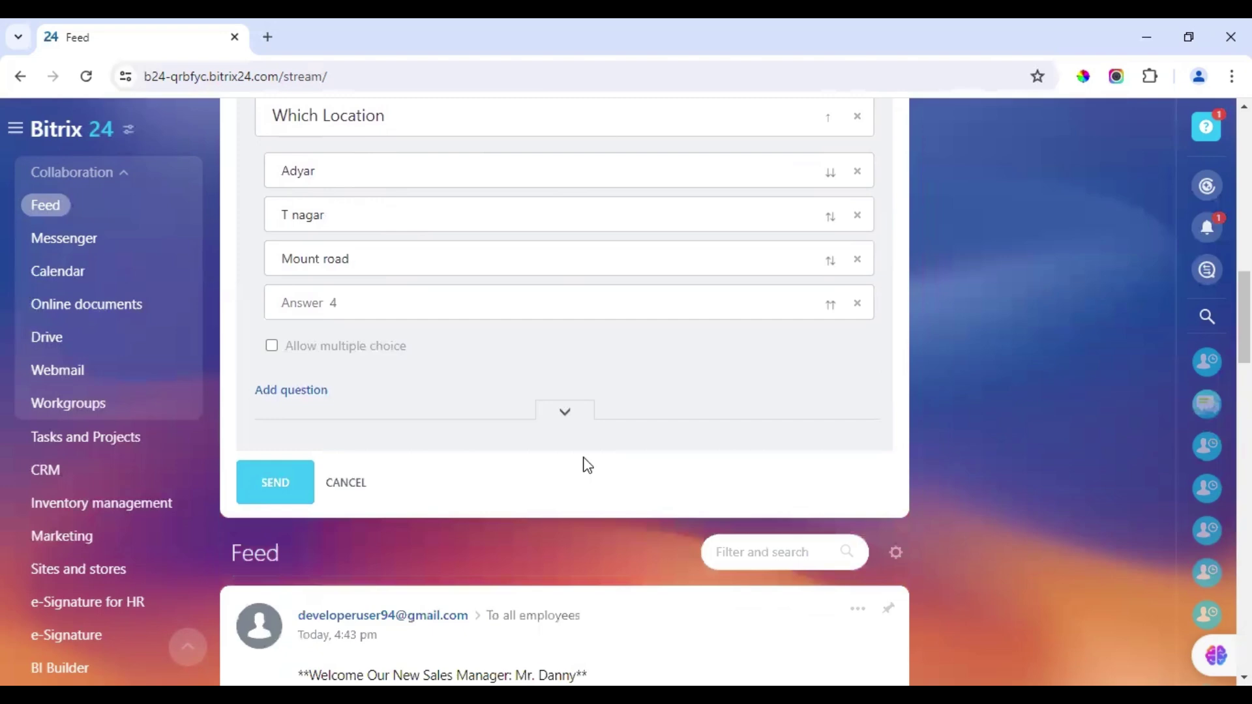
{"action": "left_click", "coordinate": [564, 414]}
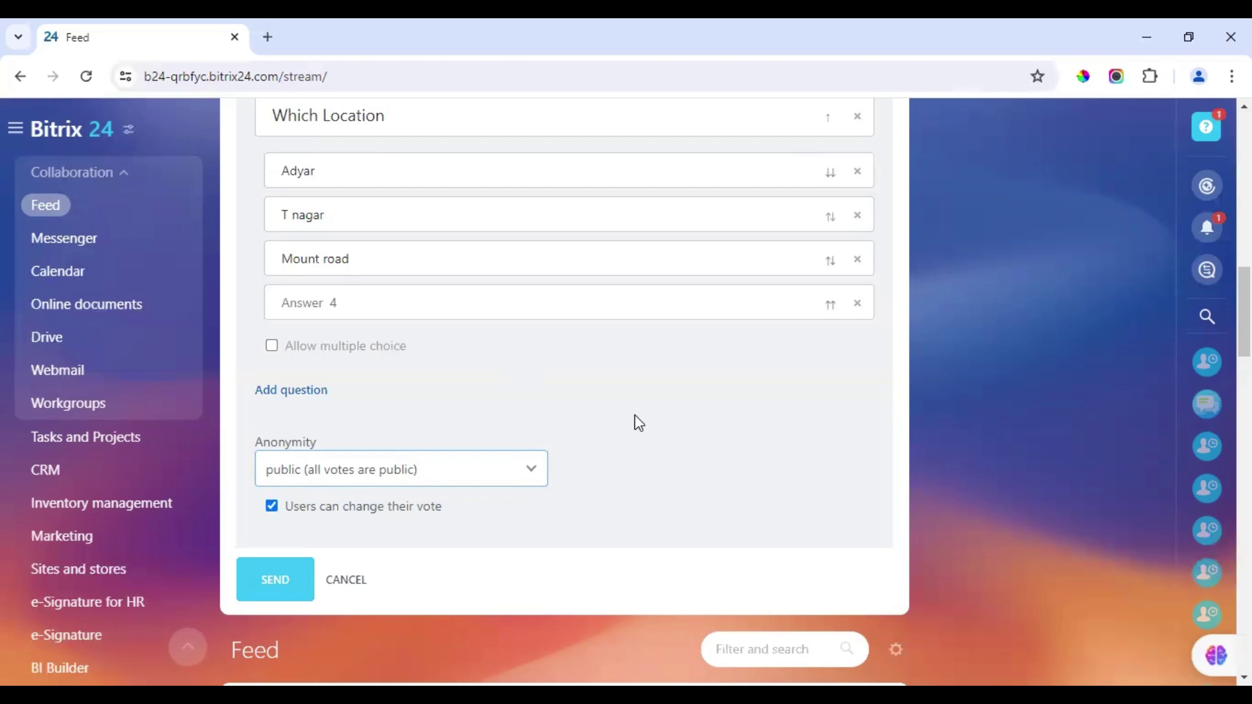
{"action": "scroll", "coordinate": [626, 417], "scroll_direction": "down", "scroll_amount": 1}
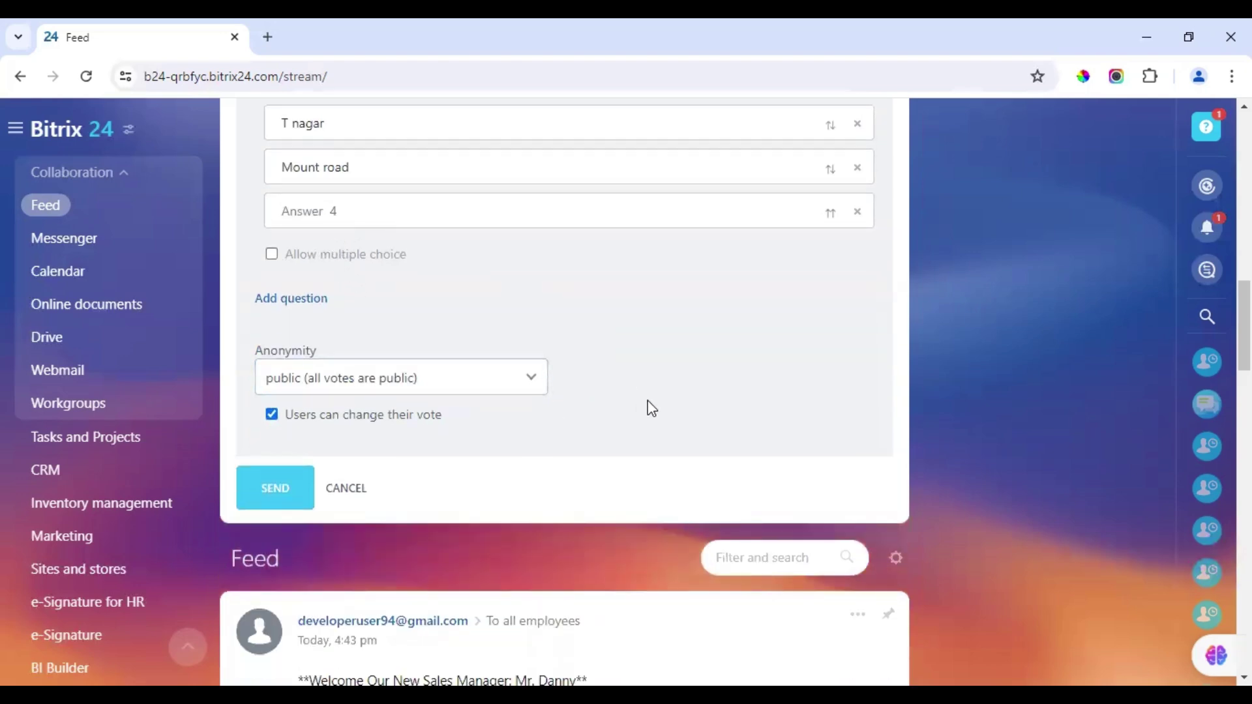
{"action": "left_click", "coordinate": [275, 489]}
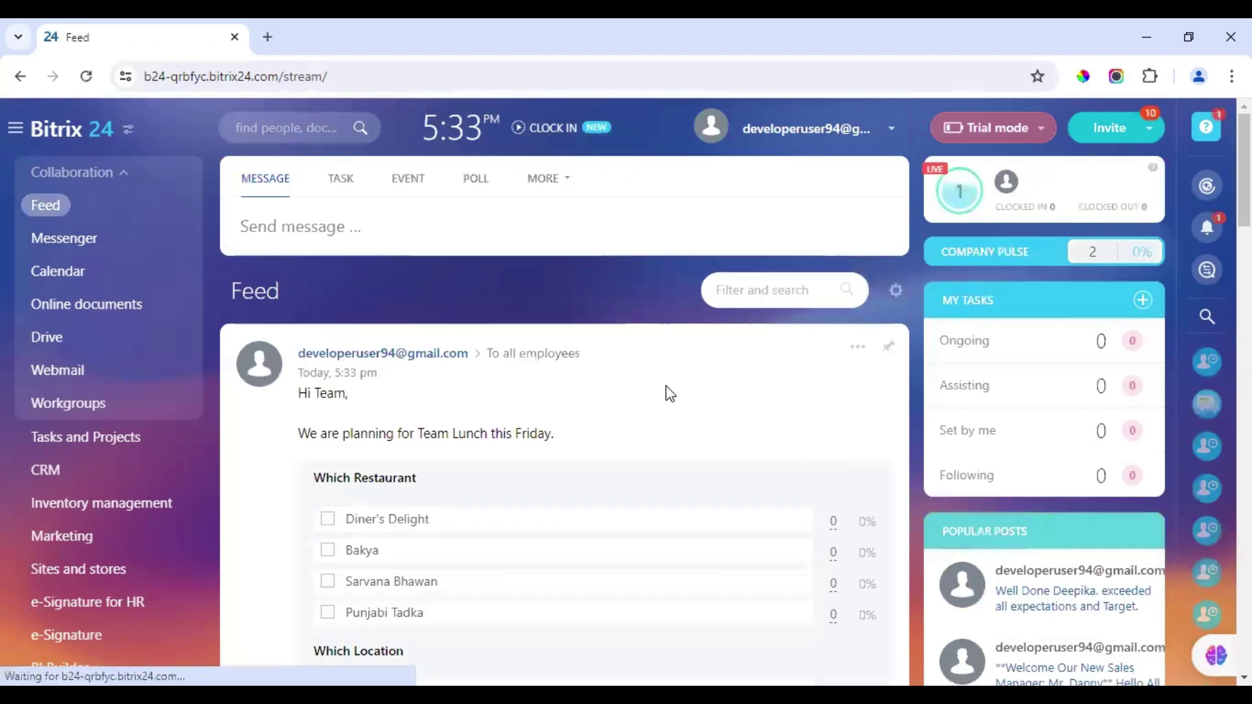
Vote for Punjabi Tadka in the restaurant question of the team lunch poll.
{"action": "scroll", "coordinate": [597, 441], "scroll_direction": "down", "scroll_amount": 3}
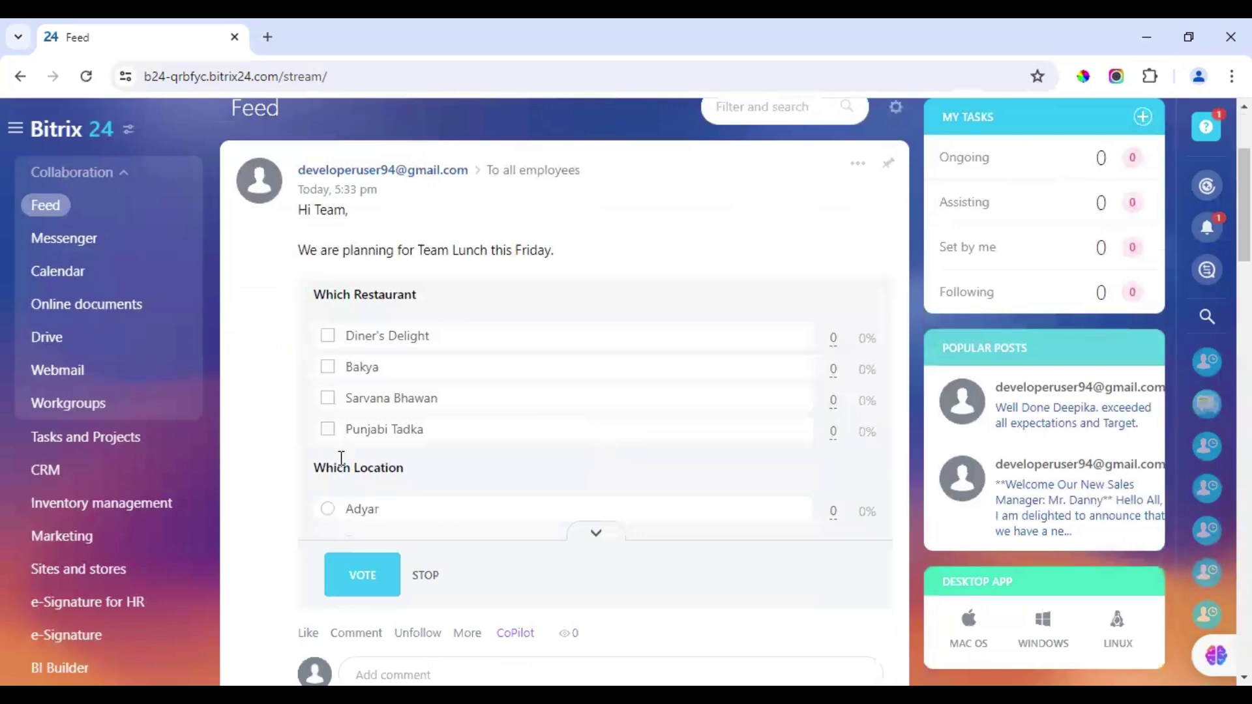
{"action": "left_click", "coordinate": [328, 430]}
{"action": "left_click", "coordinate": [362, 575]}
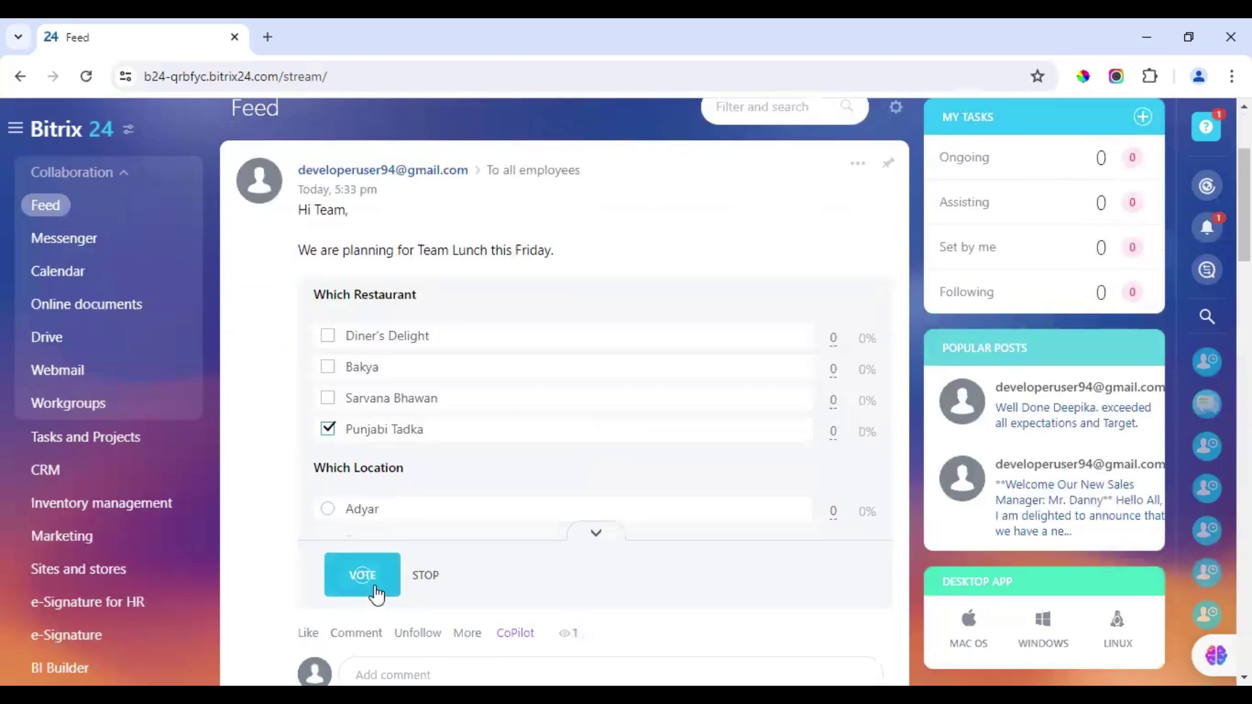
Expand the full poll and vote again, adding T nagar as the answer to the location question.
{"action": "left_click", "coordinate": [598, 539]}
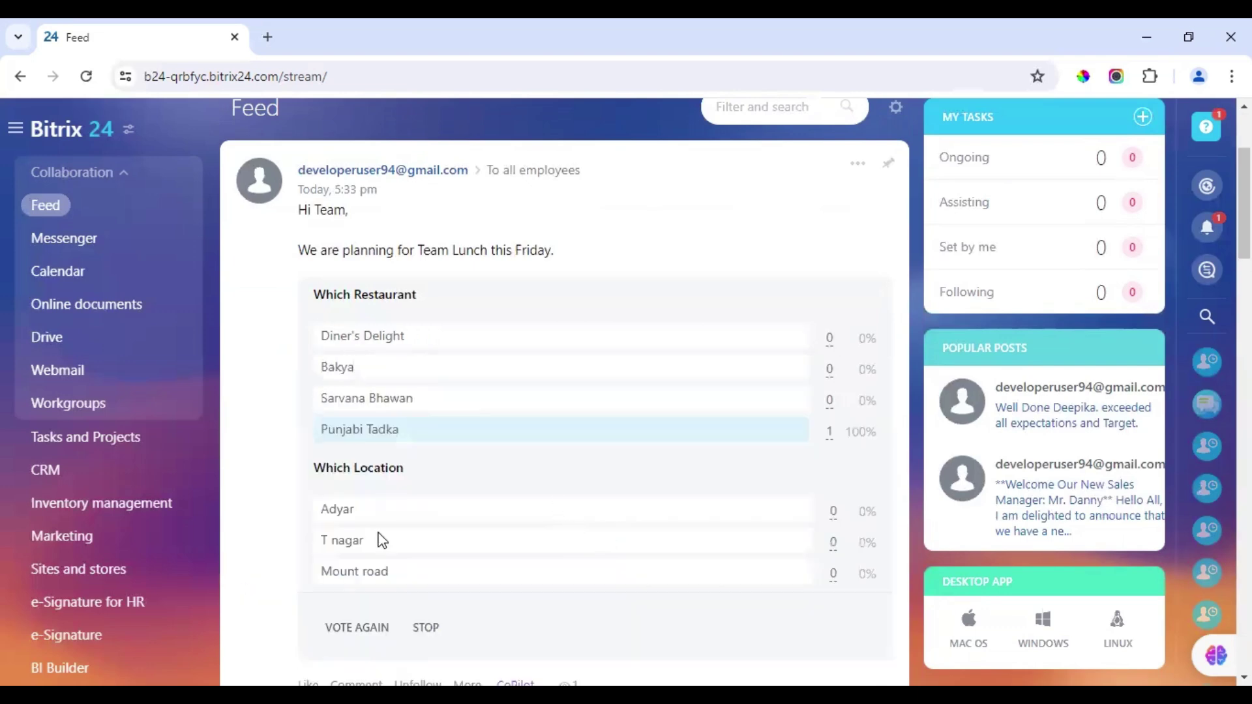
{"action": "scroll", "coordinate": [335, 584], "scroll_direction": "down", "scroll_amount": 3}
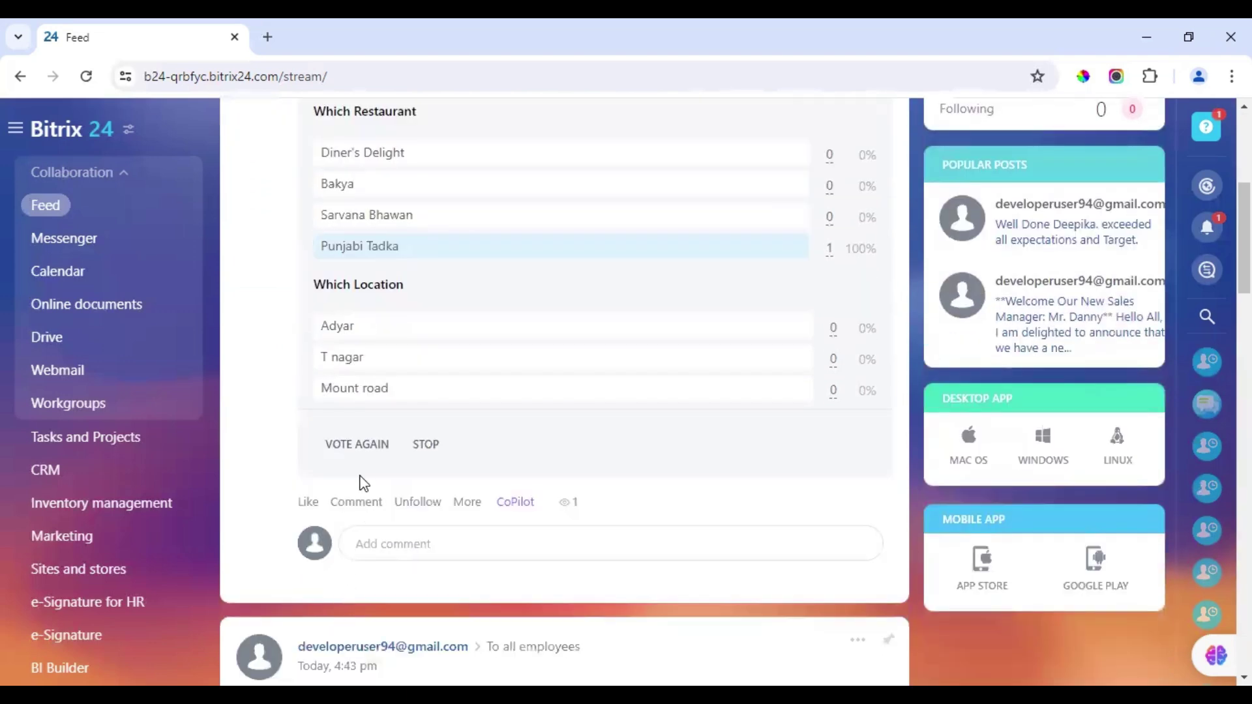
{"action": "left_click", "coordinate": [359, 445]}
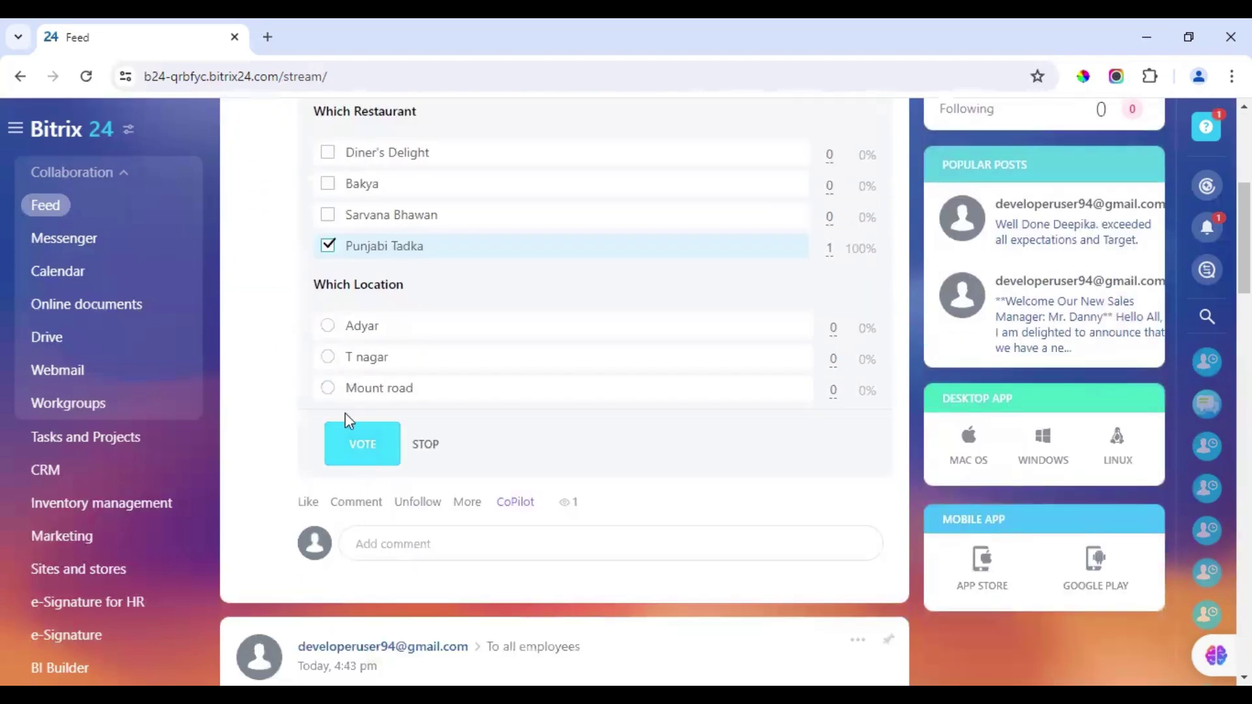
{"action": "left_click", "coordinate": [332, 358]}
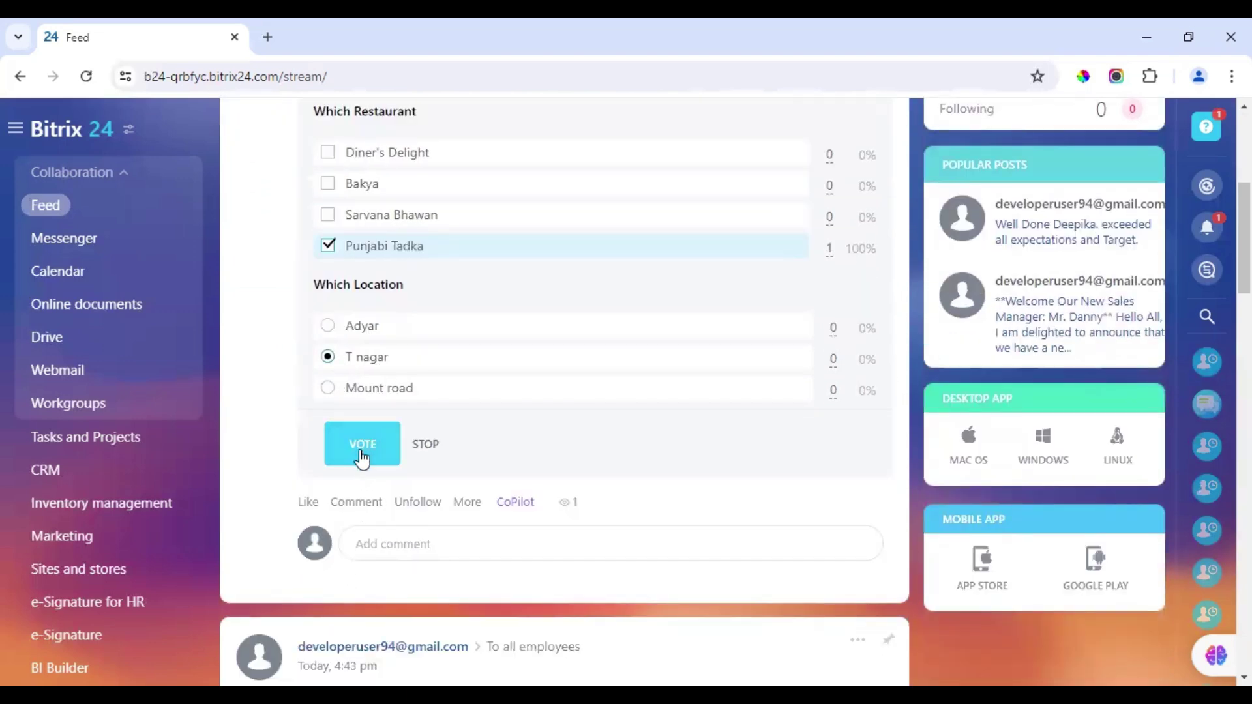
{"action": "left_click", "coordinate": [362, 464]}
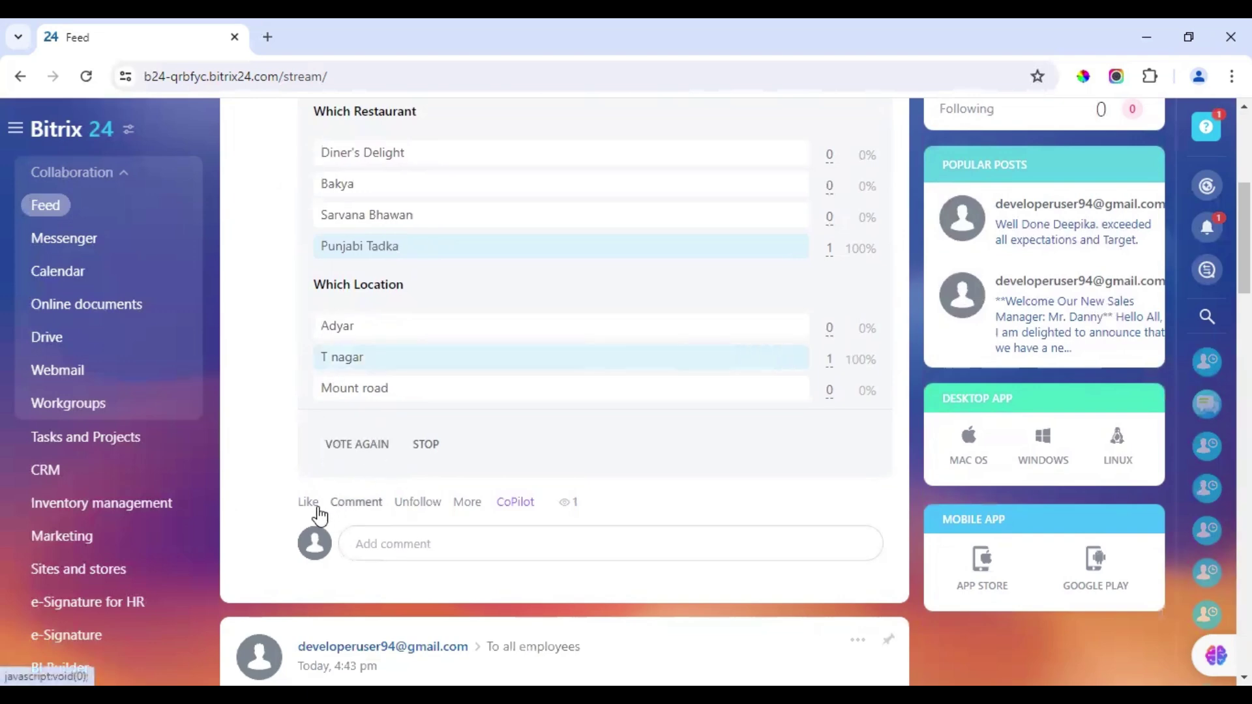
View the available emoji reactions and the additional options for the team lunch poll post.
{"action": "mouse_move", "coordinate": [310, 512]}
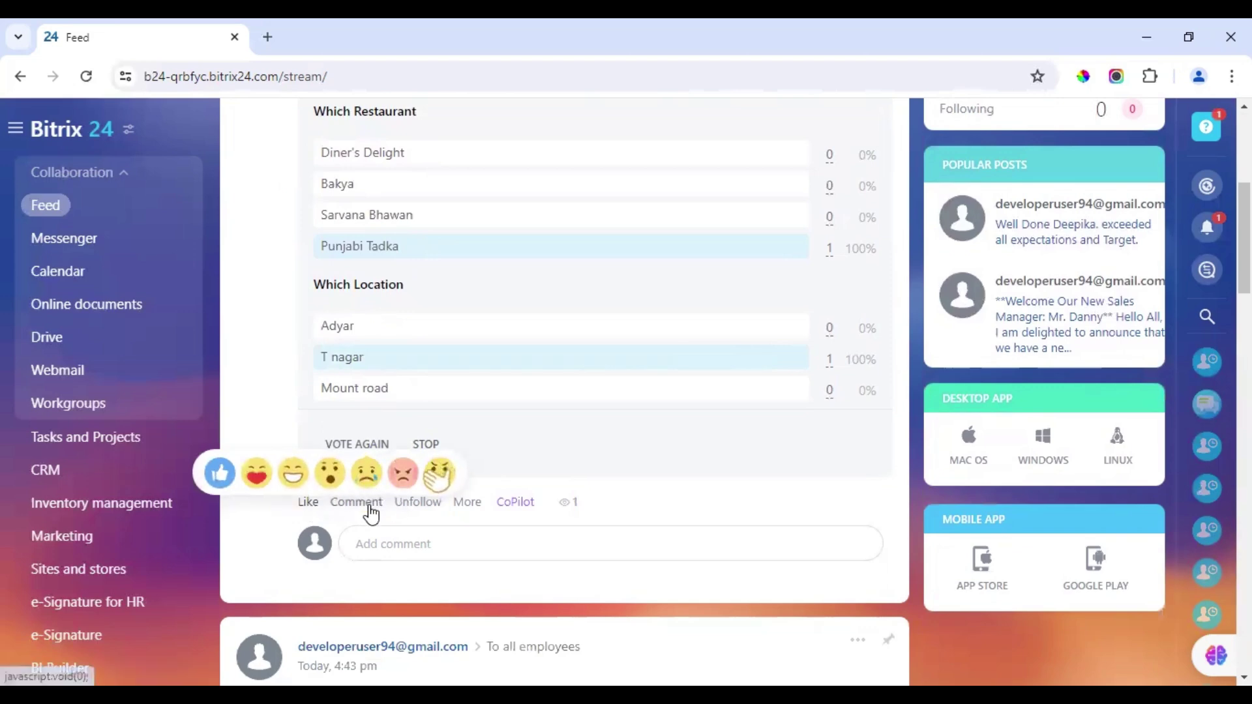
{"action": "left_click", "coordinate": [468, 508]}
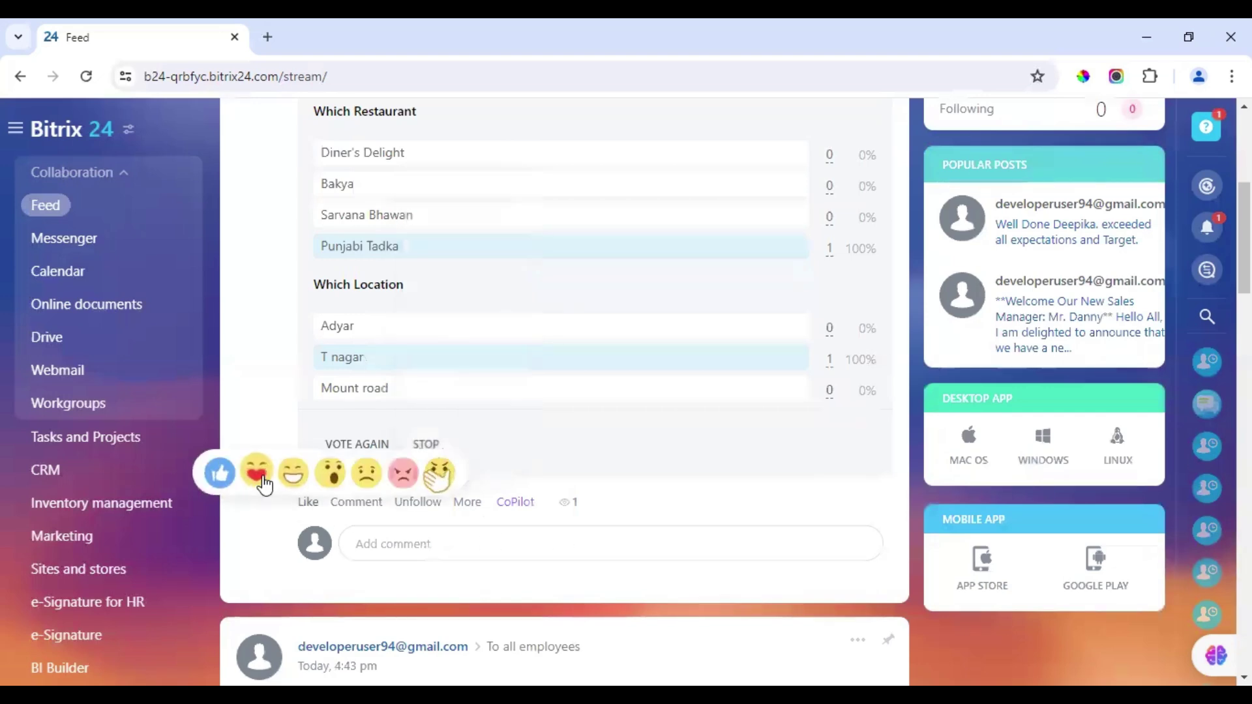
{"action": "scroll", "coordinate": [257, 363], "scroll_direction": "up", "scroll_amount": 5}
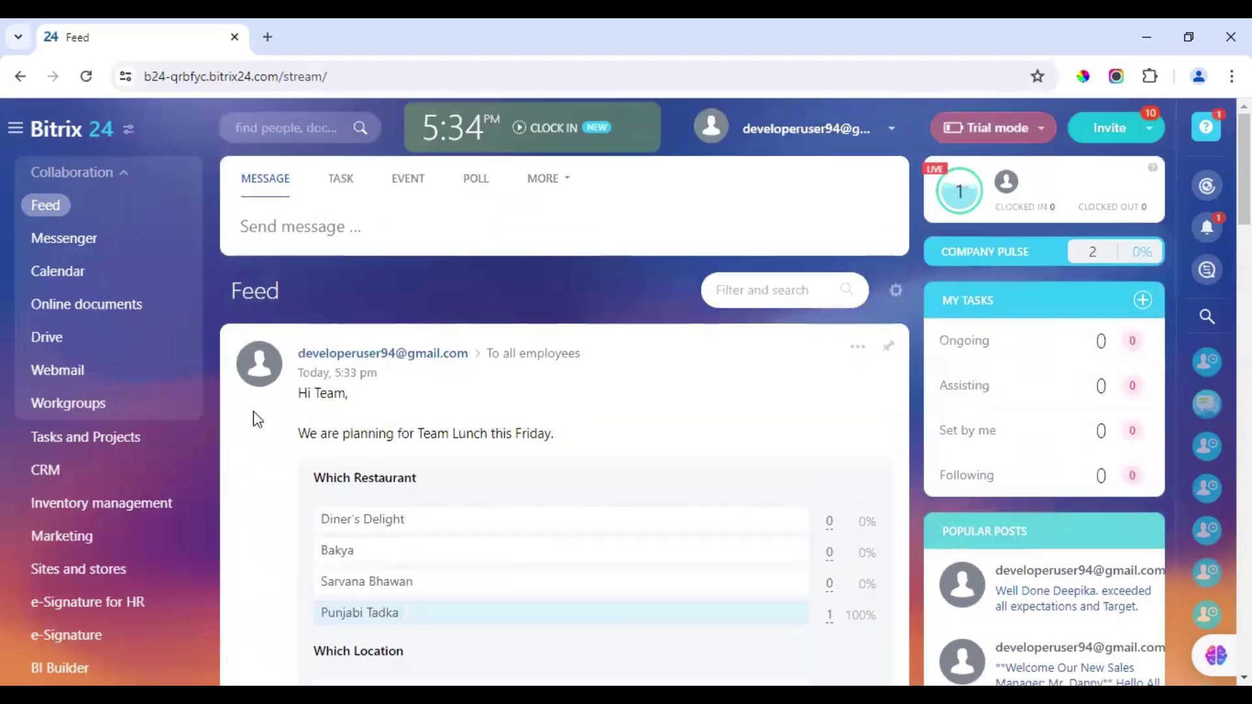